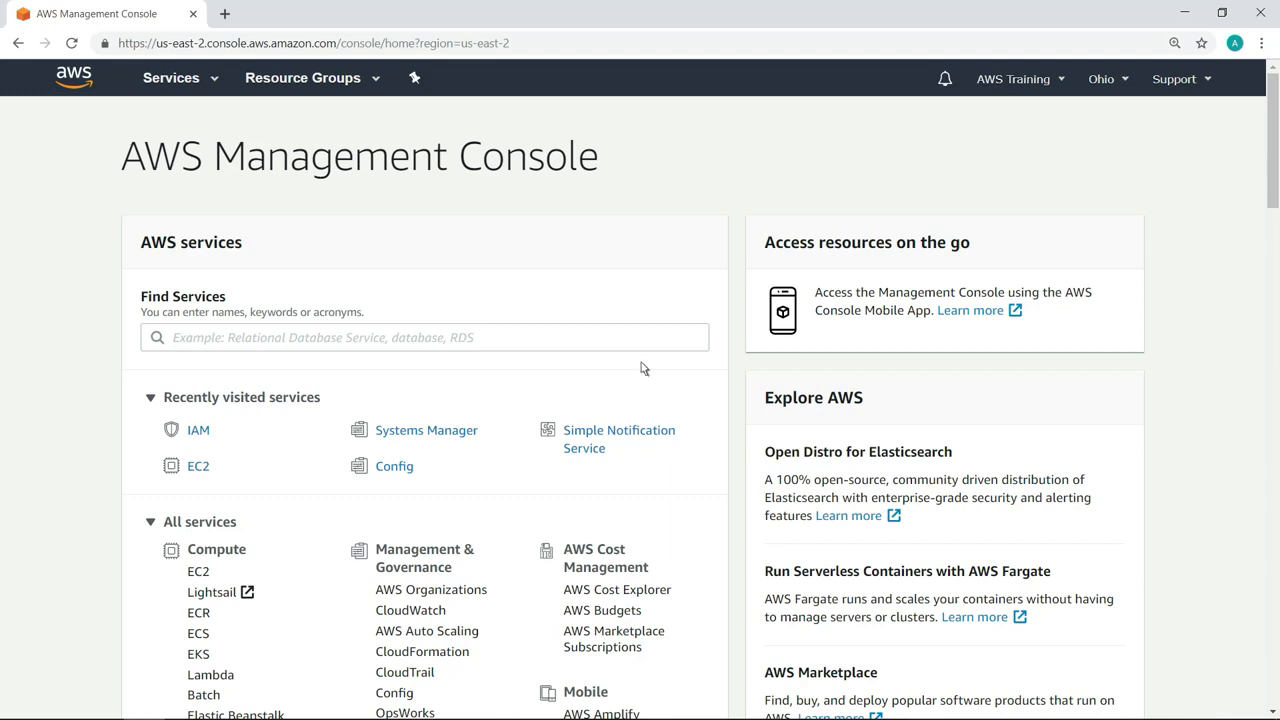
Start creating an IAM role with AWS service as the trusted entity and EC2 as its use case.
click(207, 434)
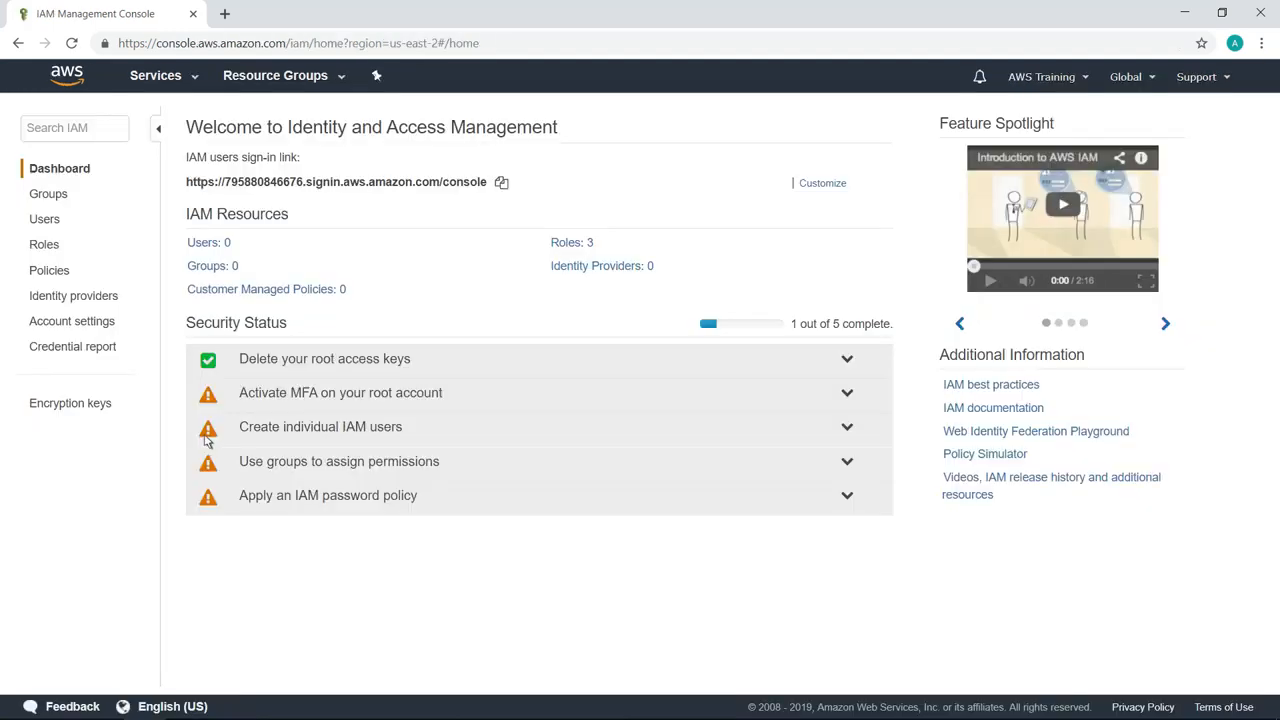
click(68, 245)
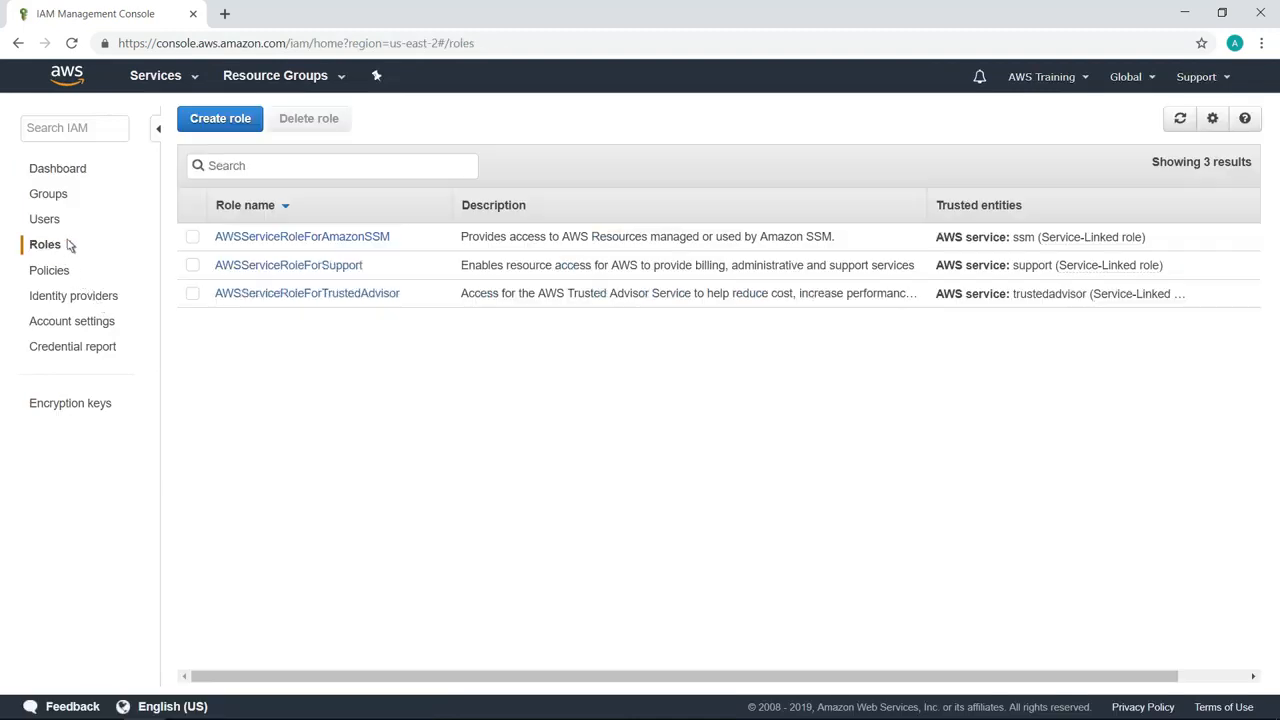
click(245, 127)
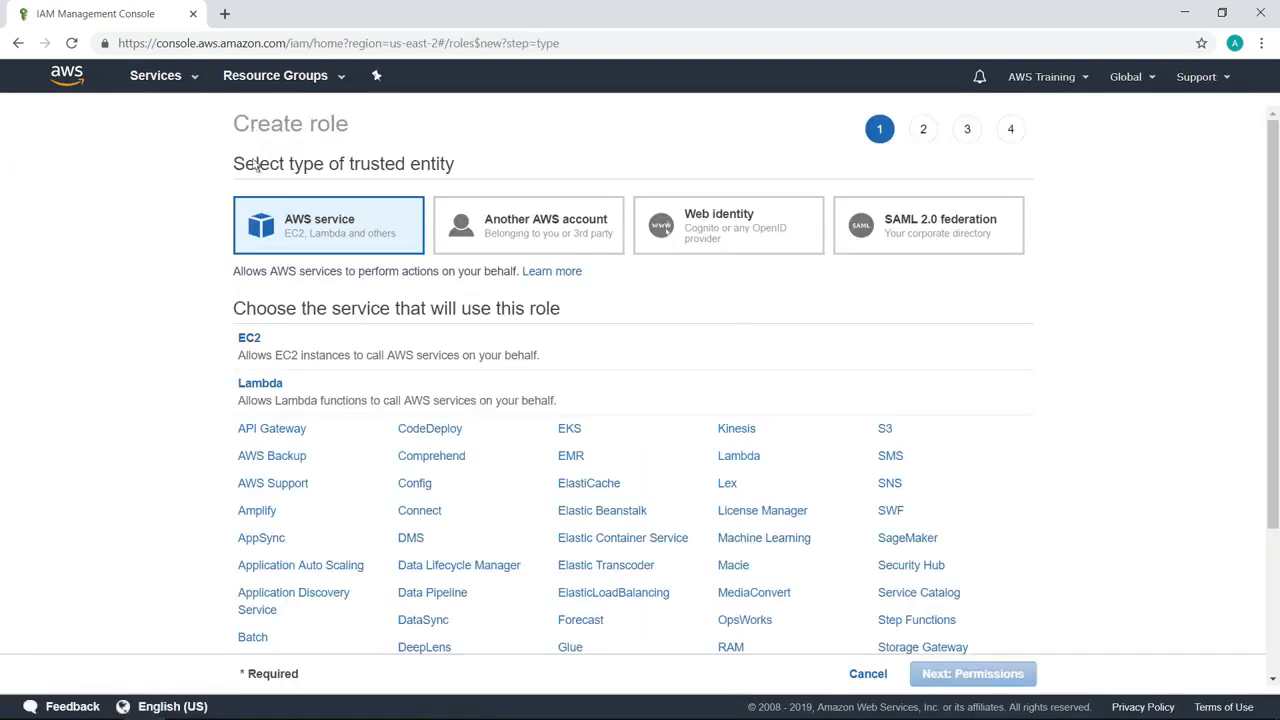
click(249, 346)
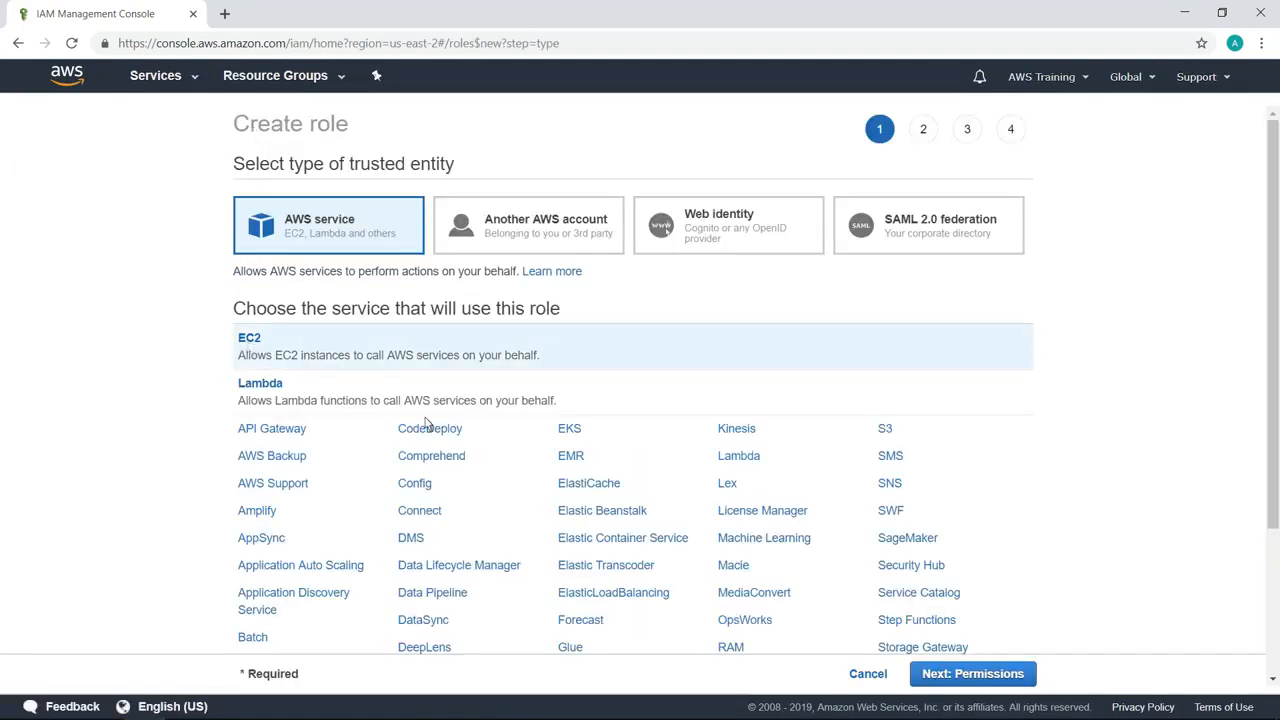
click(1028, 677)
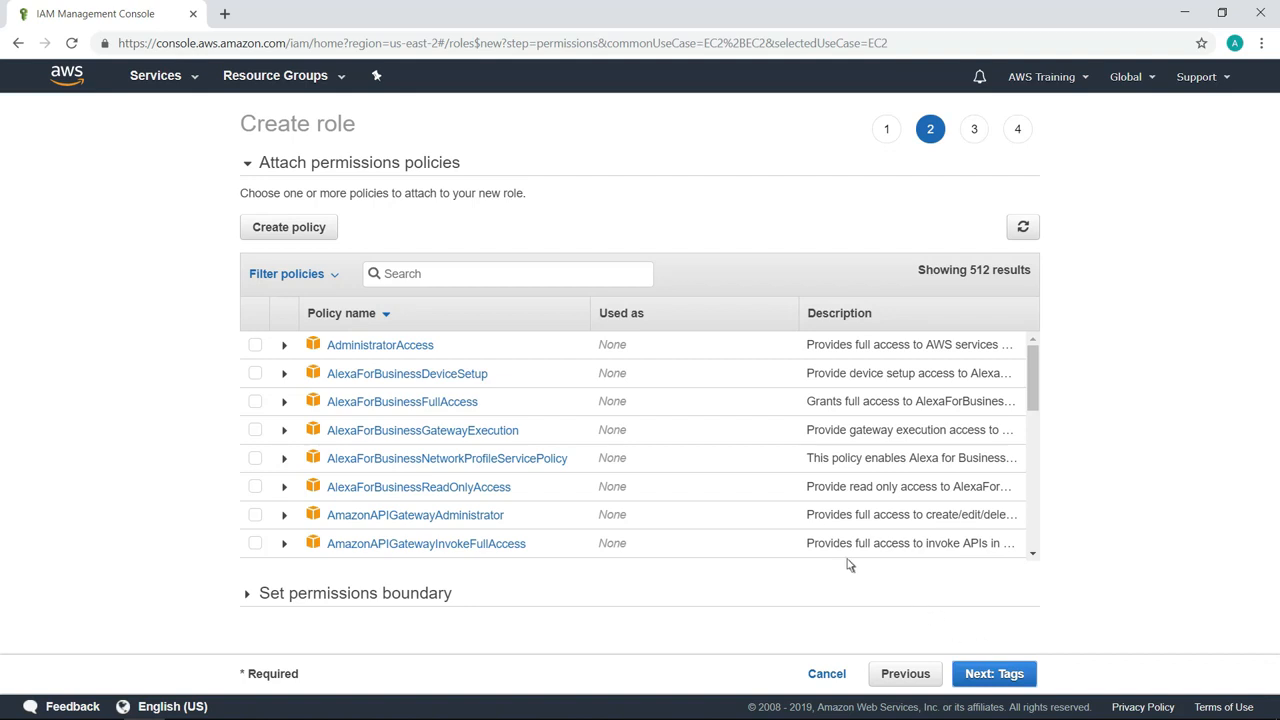
Find the SSM policies and attach AmazonEC2RoleforSSM to the new role.
click(390, 277)
text(SSM)
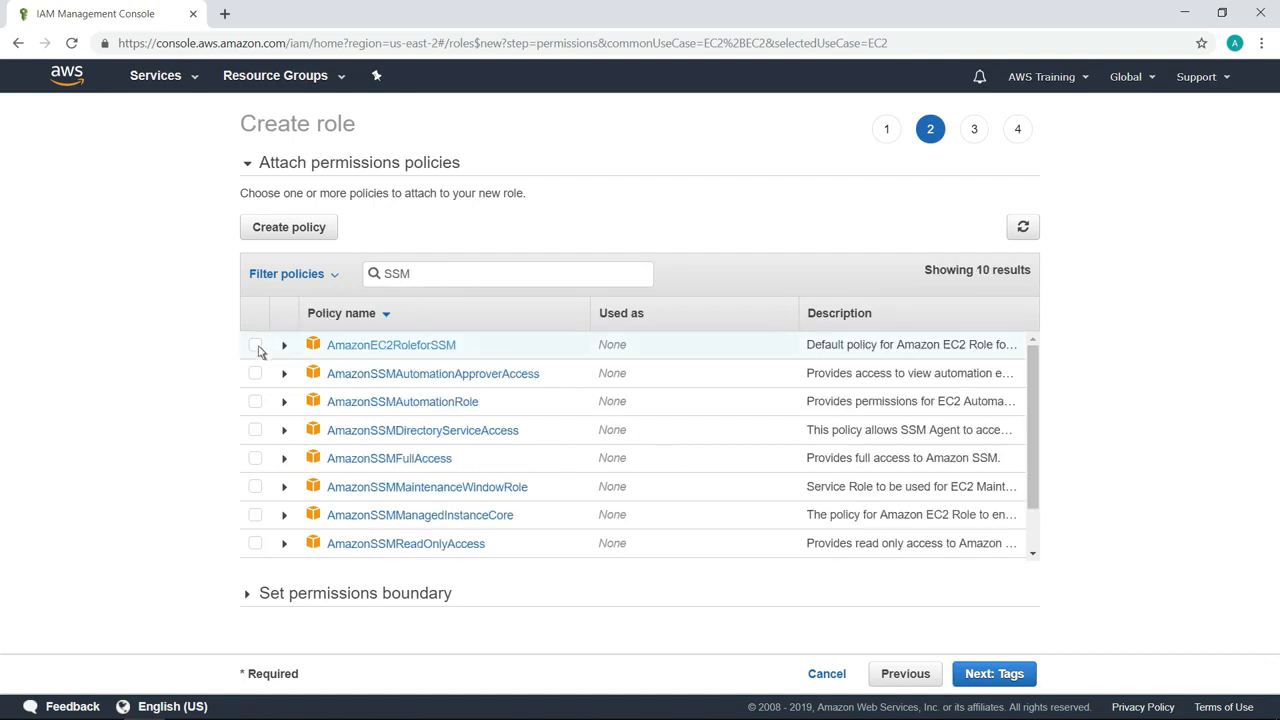
click(256, 346)
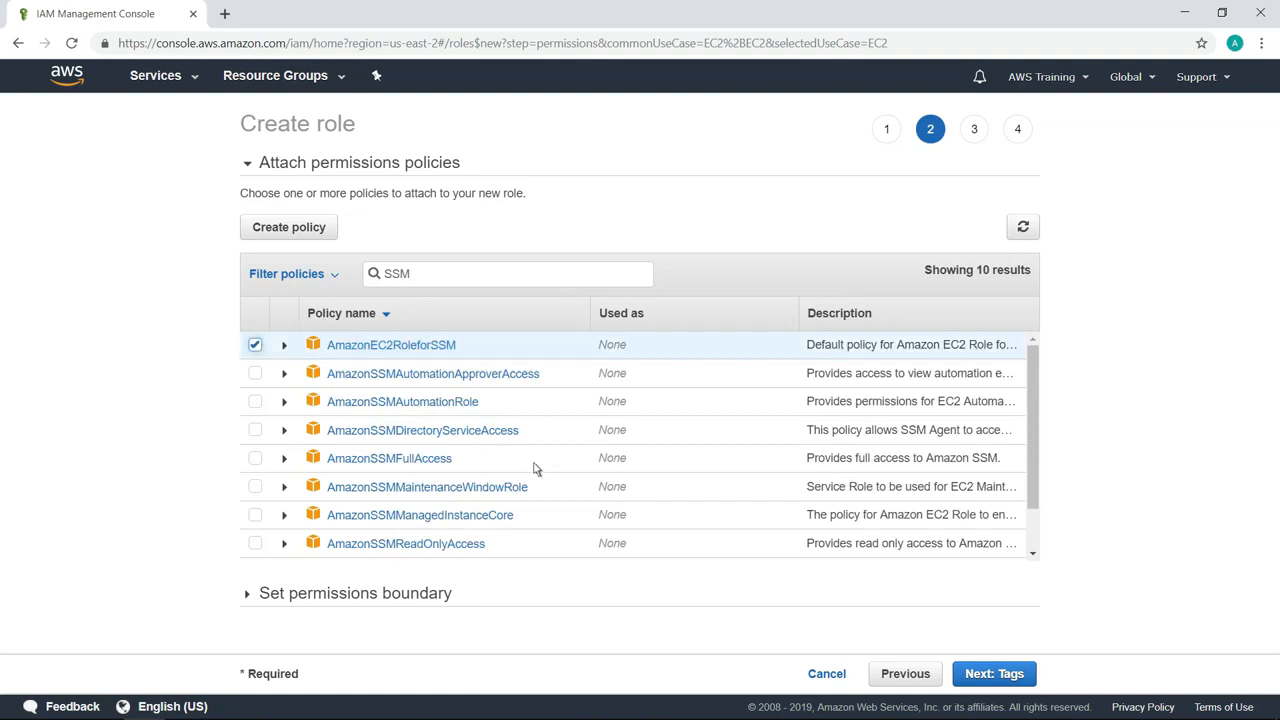
click(1000, 674)
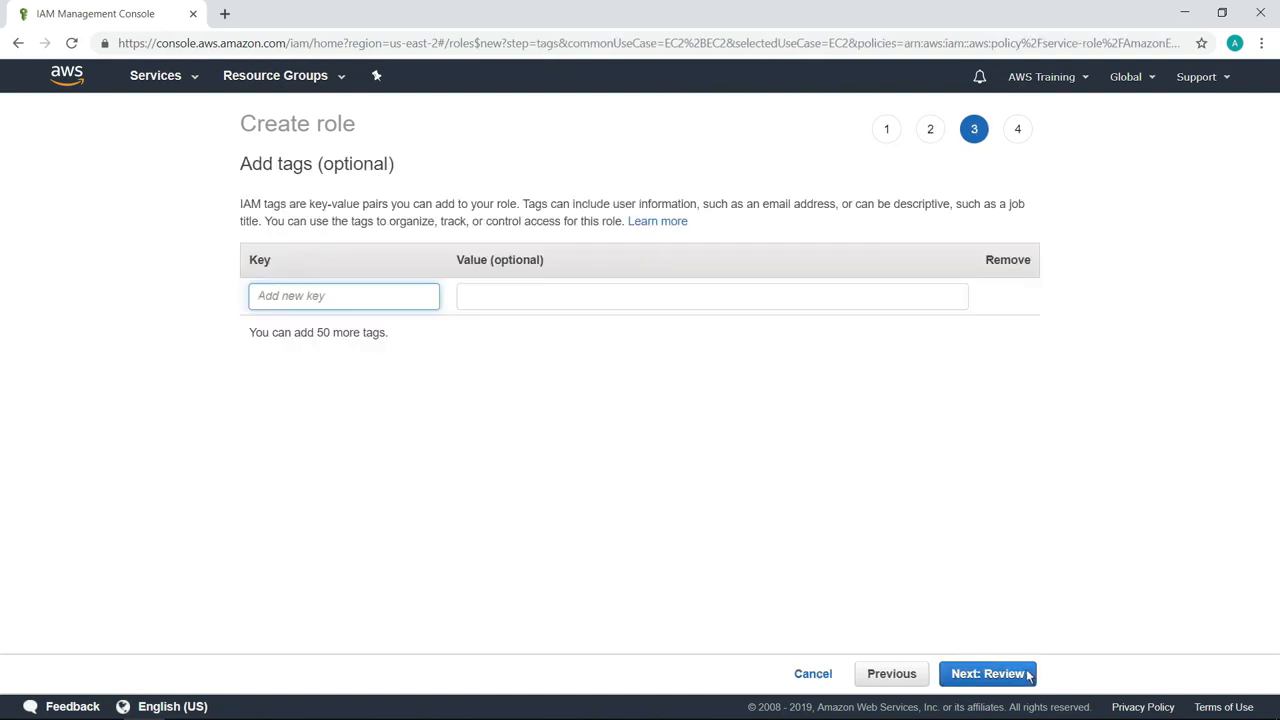
Skip the tags, name the role AmazonEC2Role and create it.
click(1030, 676)
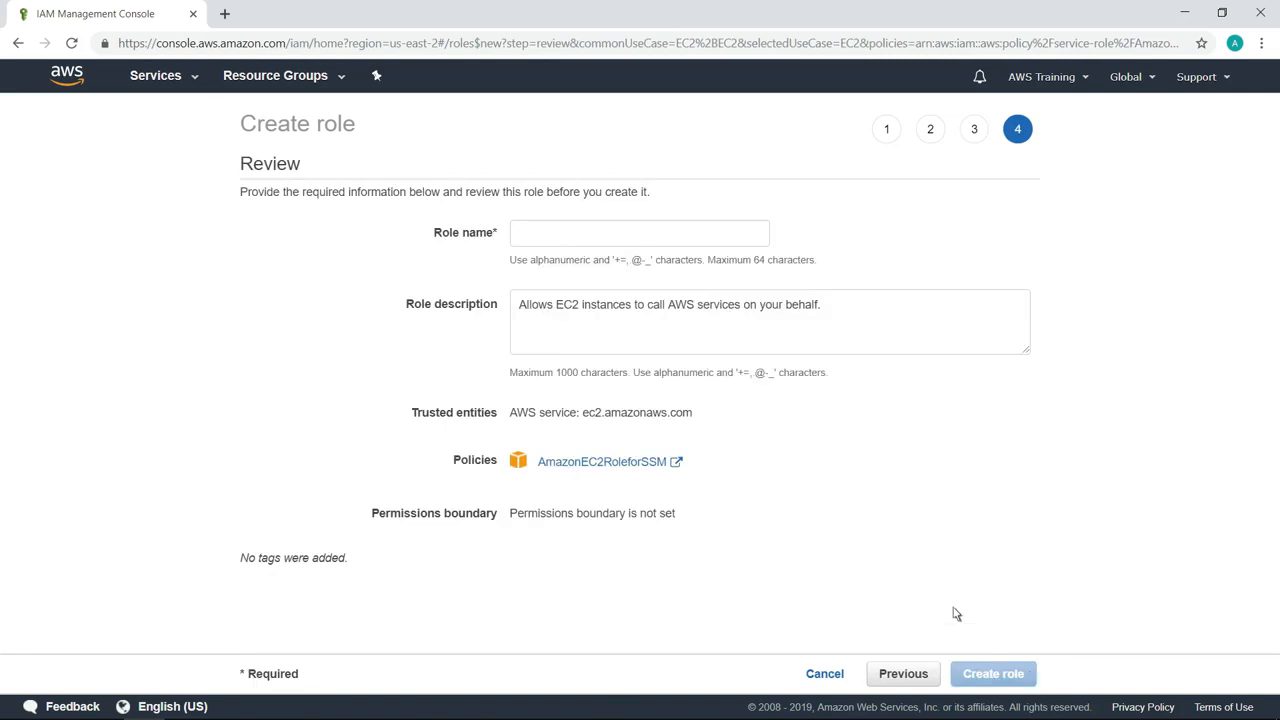
click(517, 242)
text(AmazonEC2Role)
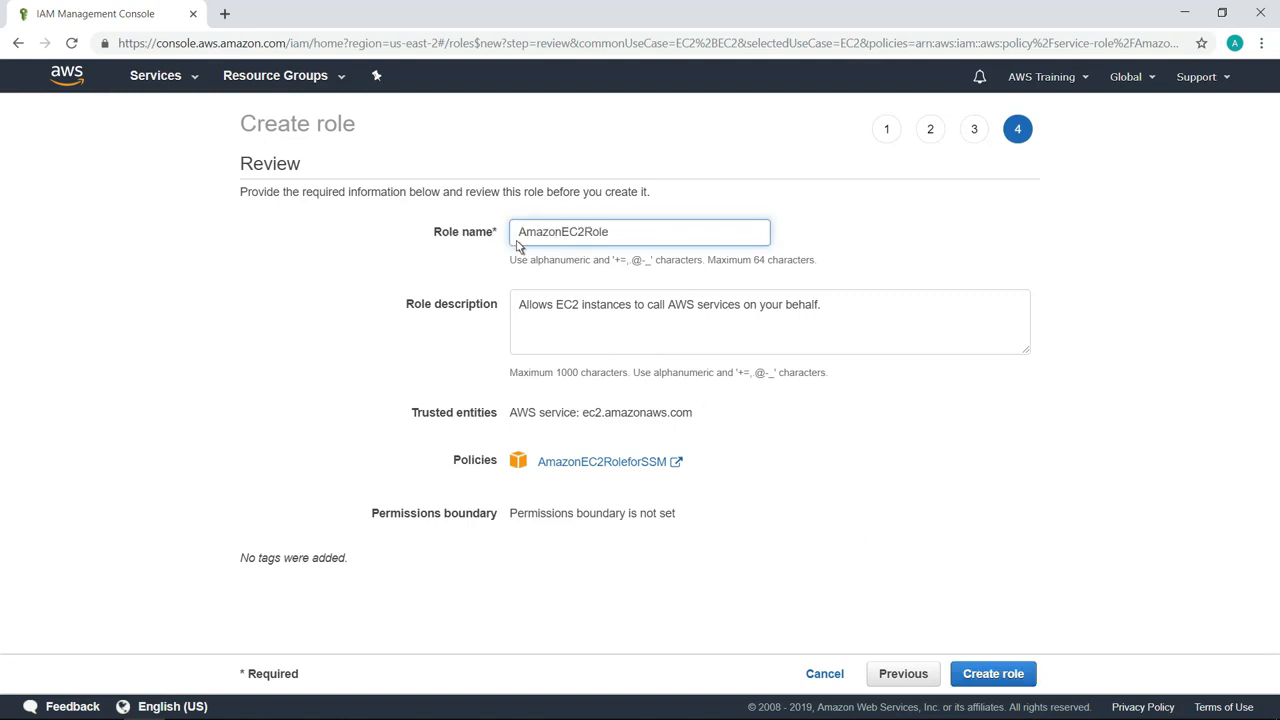
click(1027, 679)
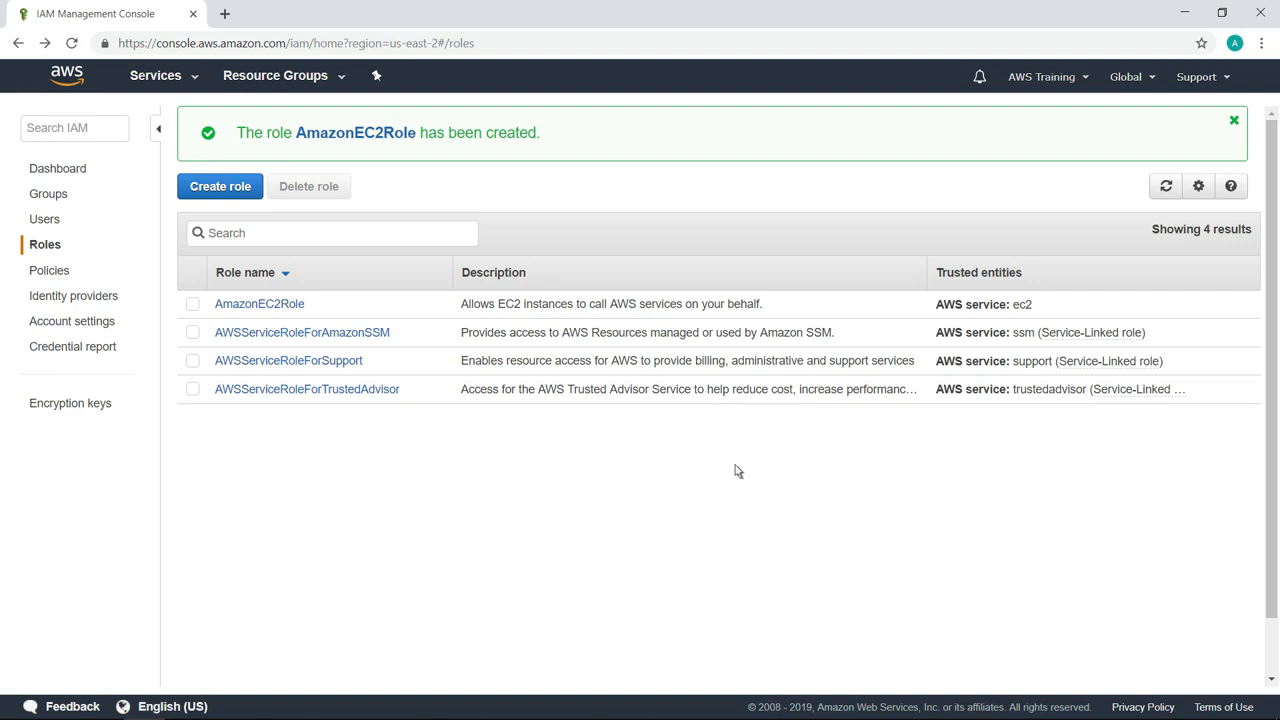
Start launching an EC2 instance from the Microsoft Windows Server 2019 Base image, found by searching for Windows.
click(199, 84)
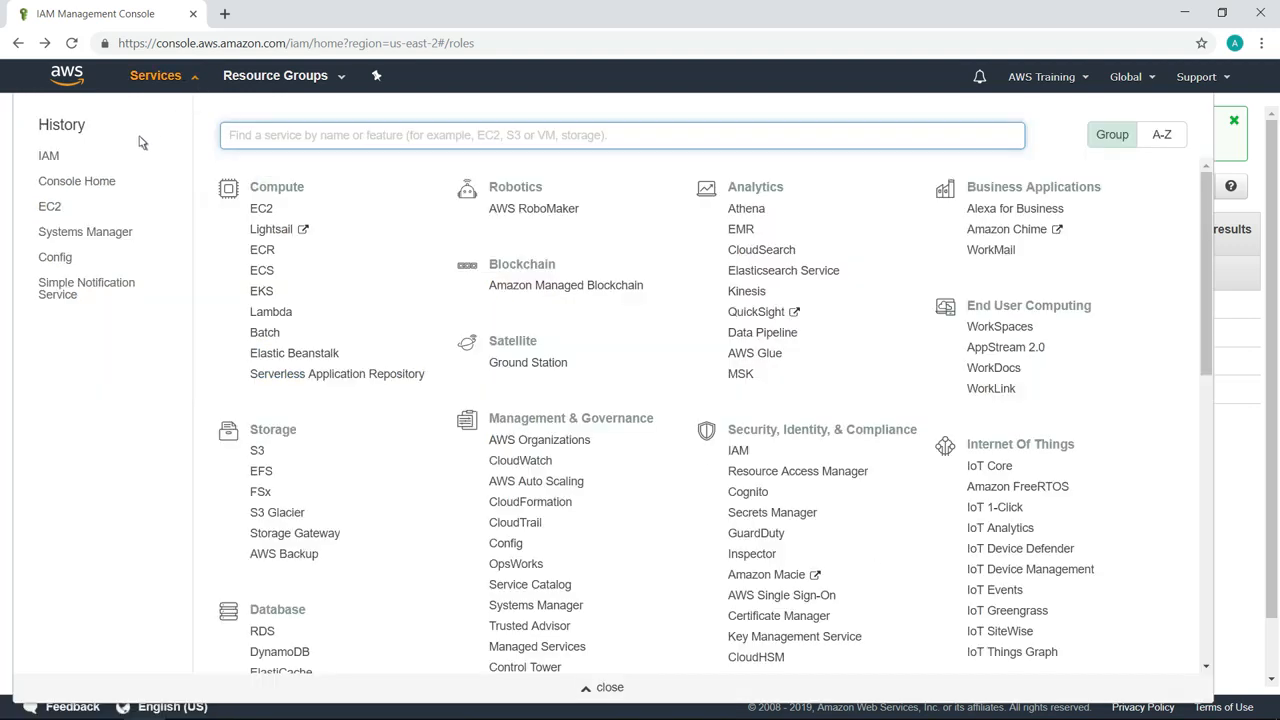
click(55, 210)
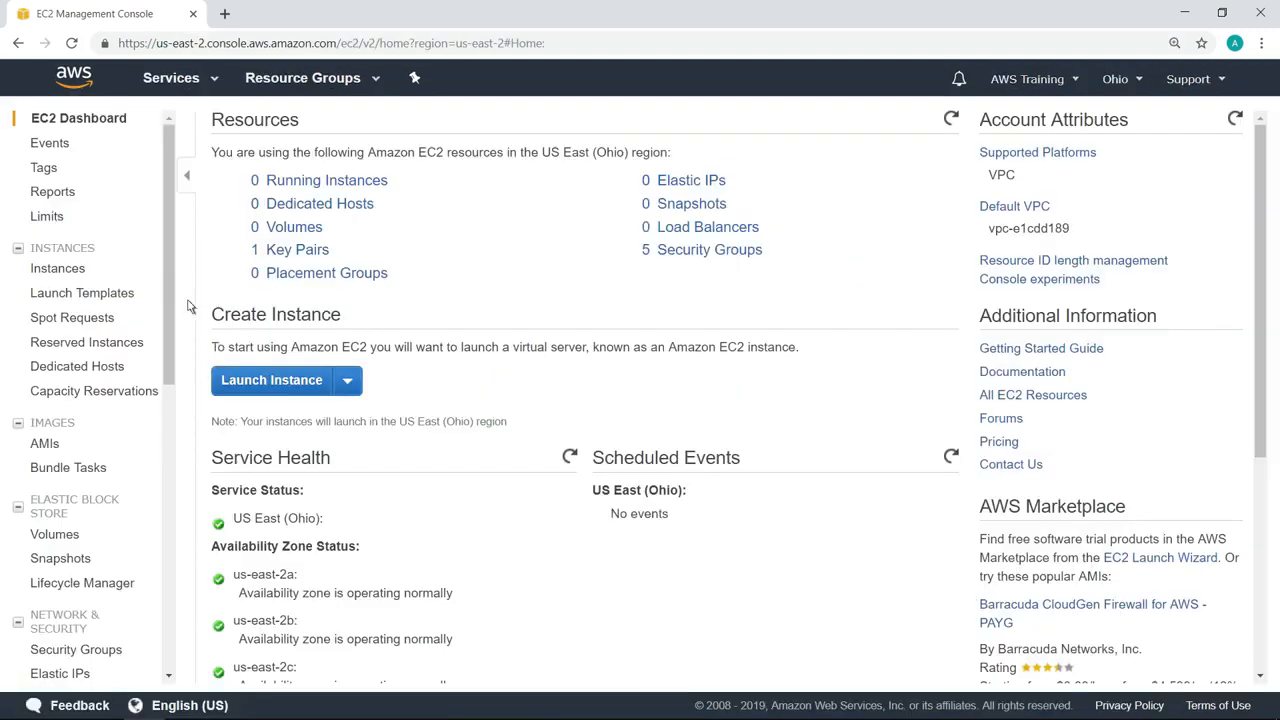
click(272, 381)
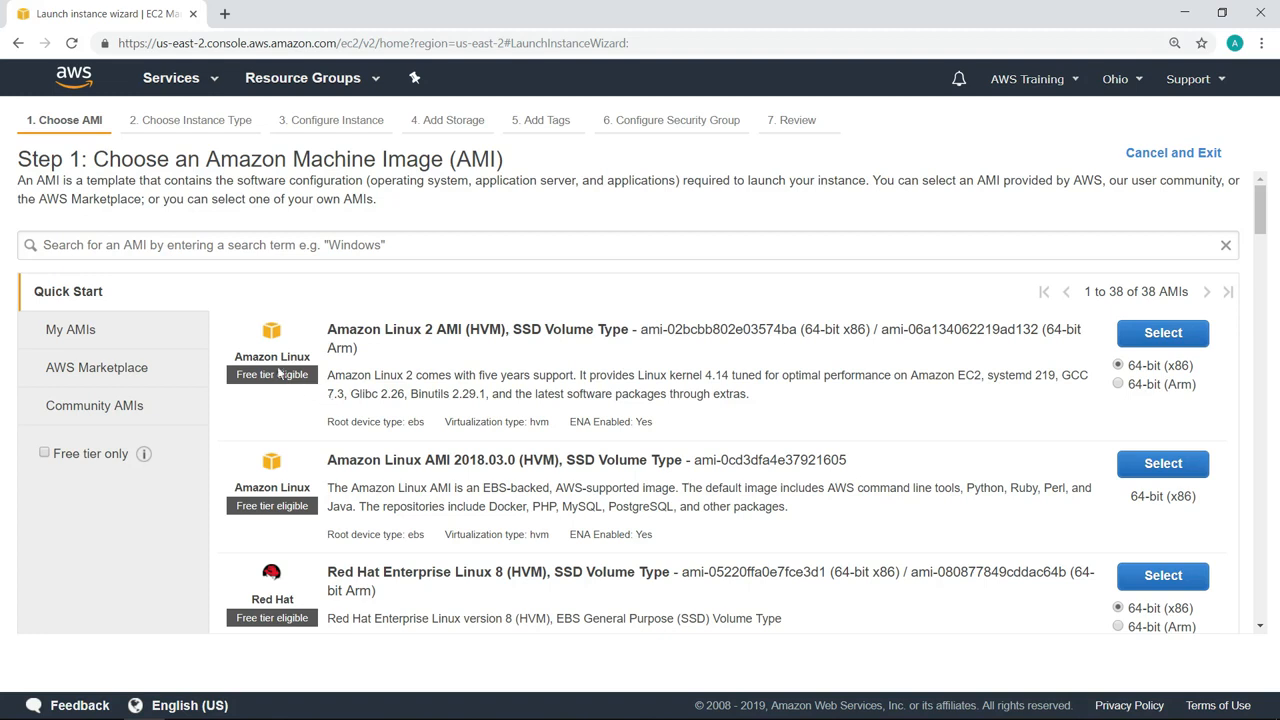
click(48, 246)
text(Windows)
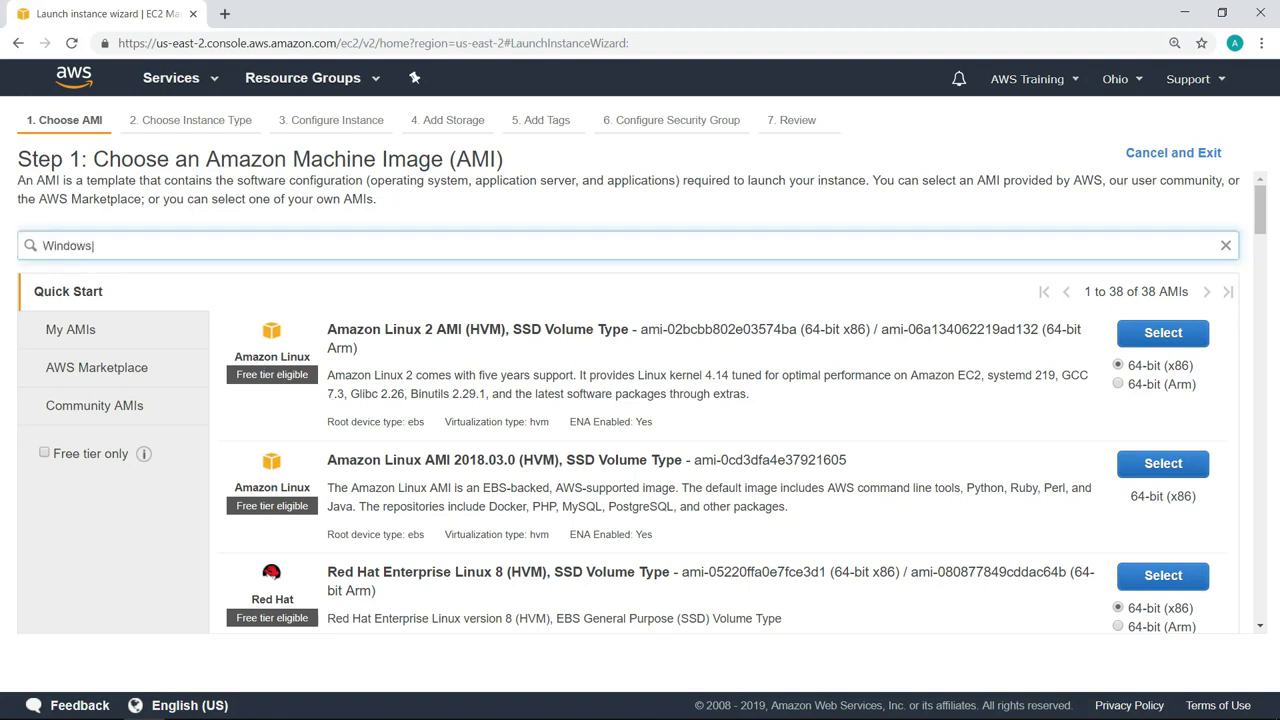
key(Return)
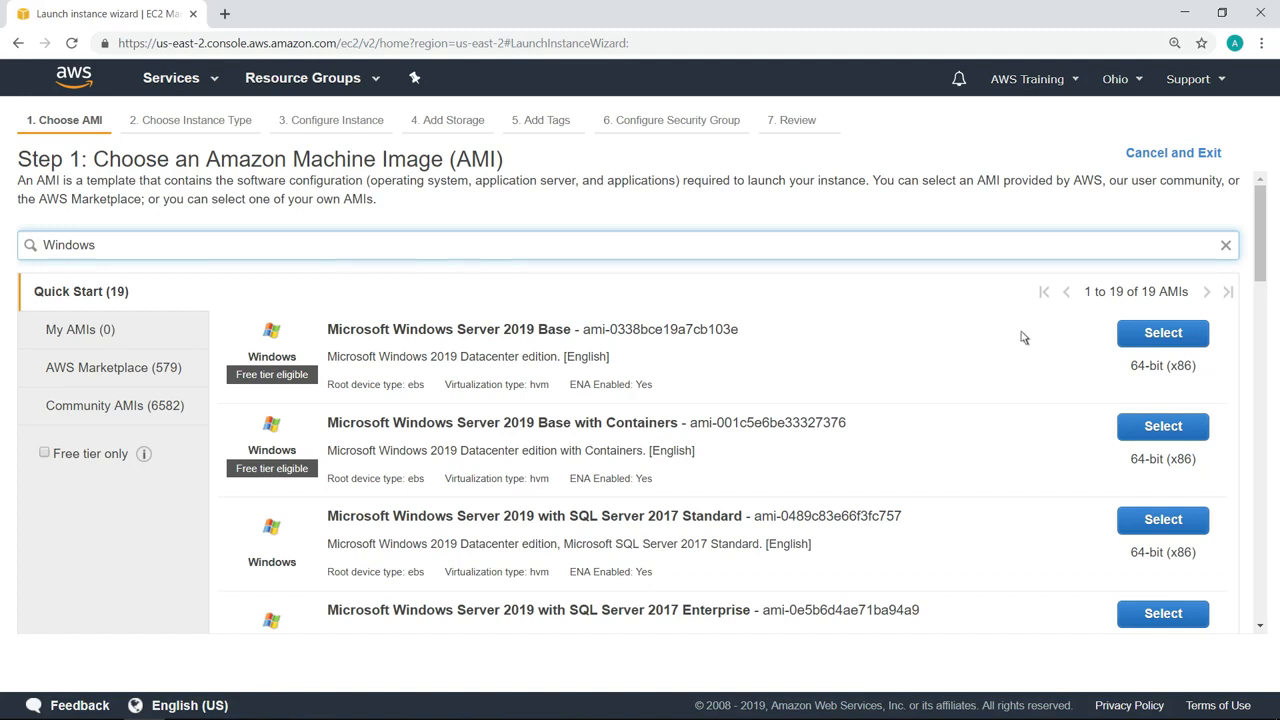
click(1137, 345)
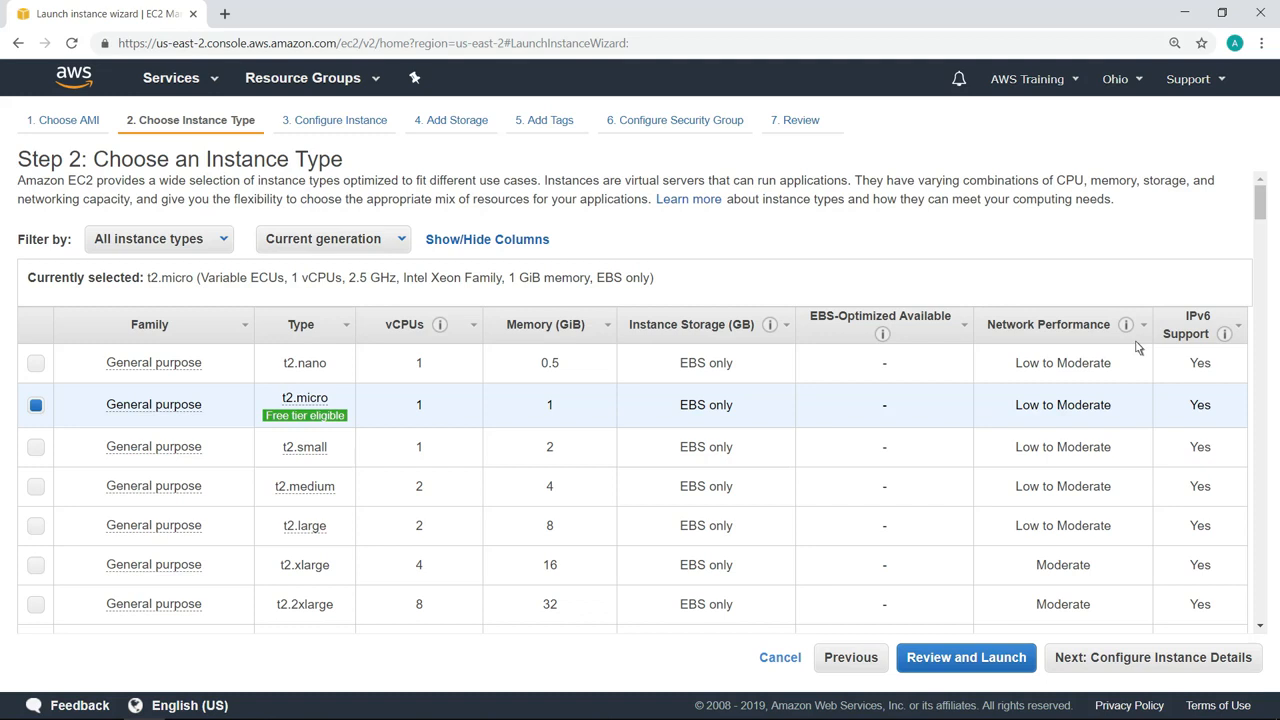
Accept the t2.micro instance type and assign the AmazonEC2Role IAM role in the instance details.
click(1193, 655)
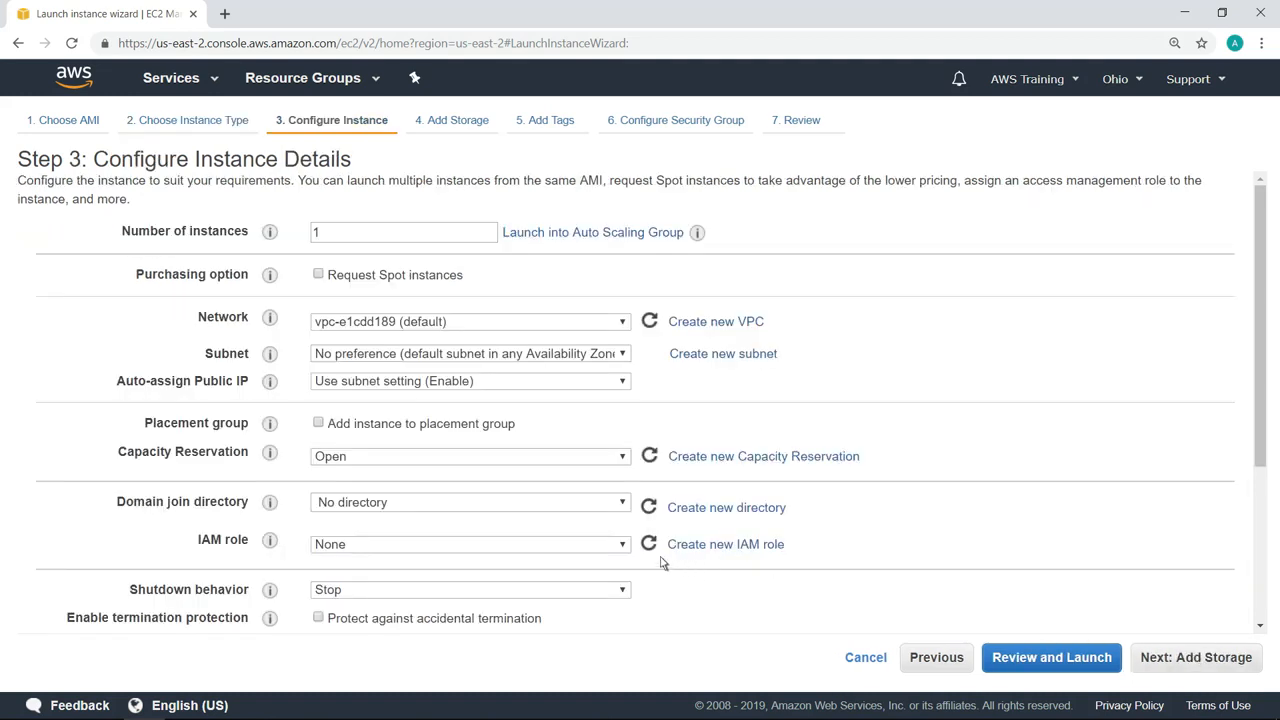
click(621, 555)
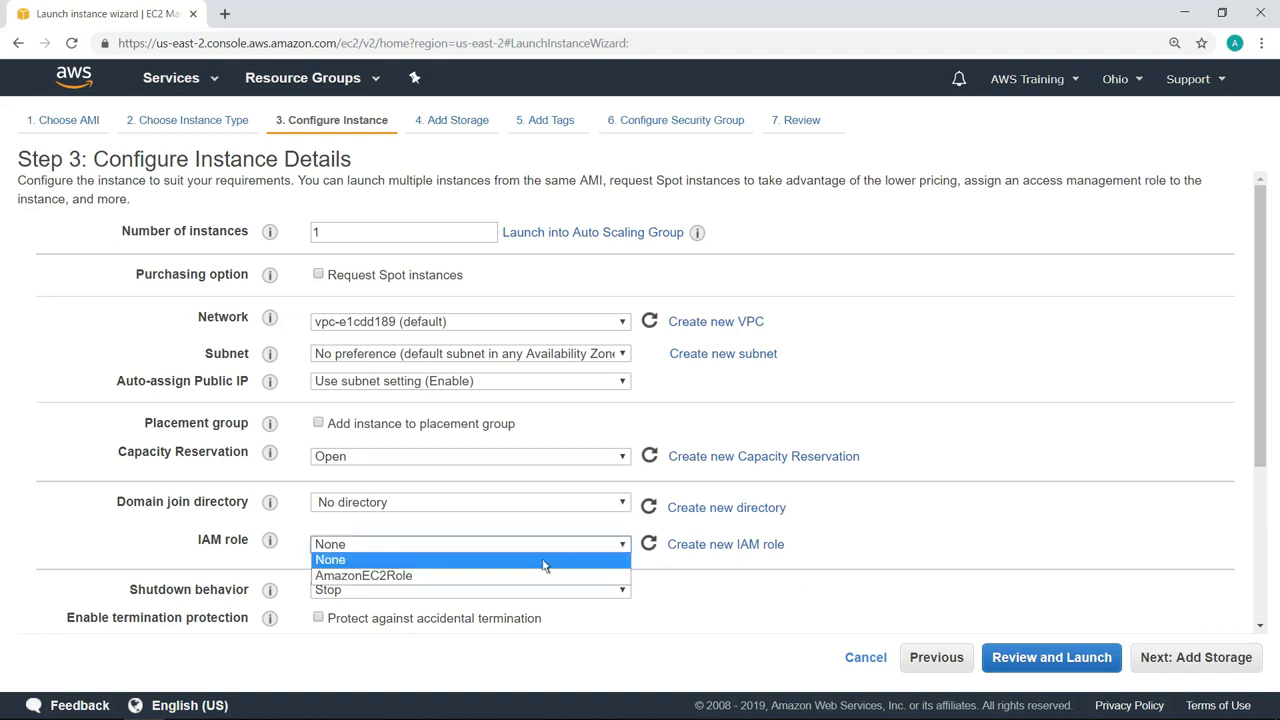
click(410, 578)
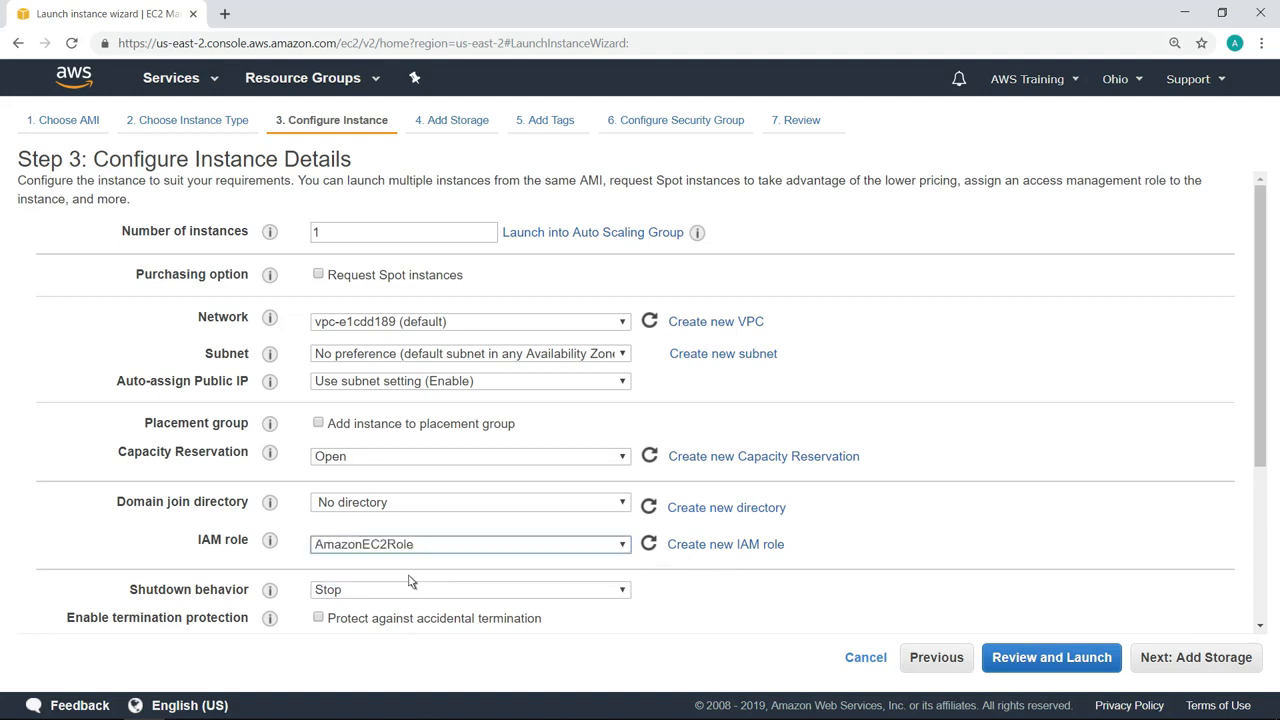
click(1145, 660)
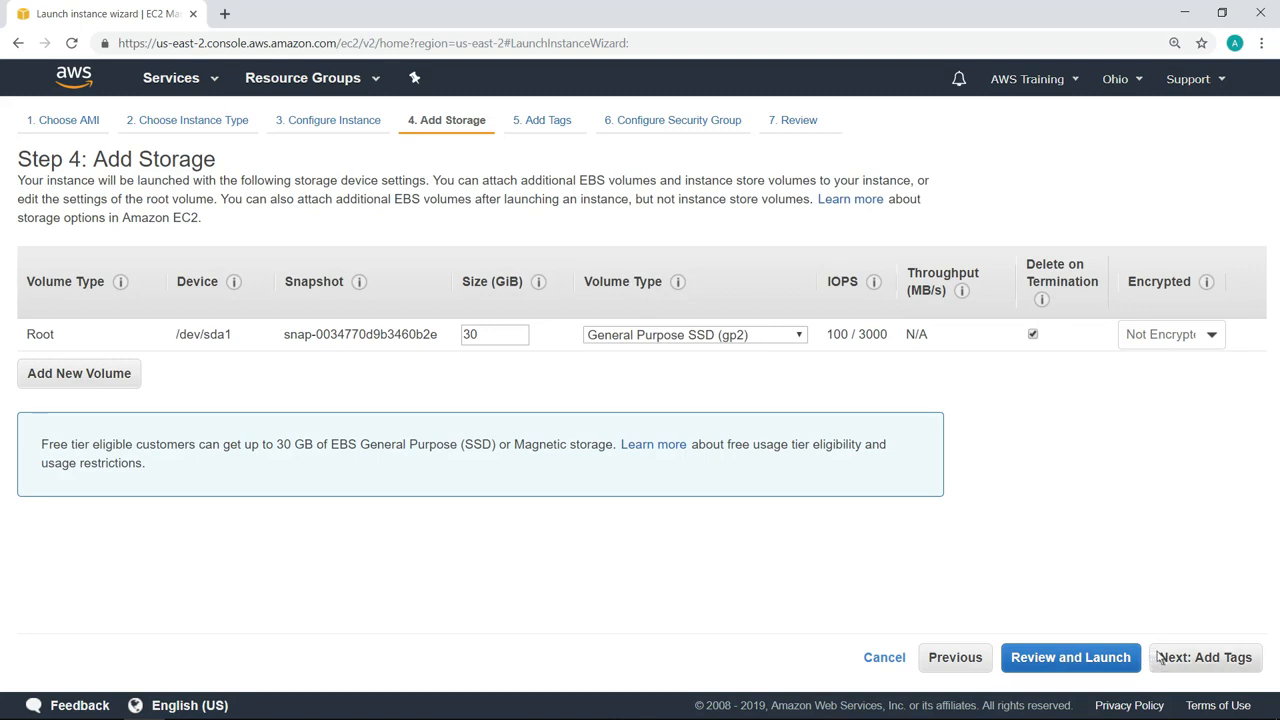
Keep the default storage and add an instance tag with key Name and value DevTest.
click(1160, 657)
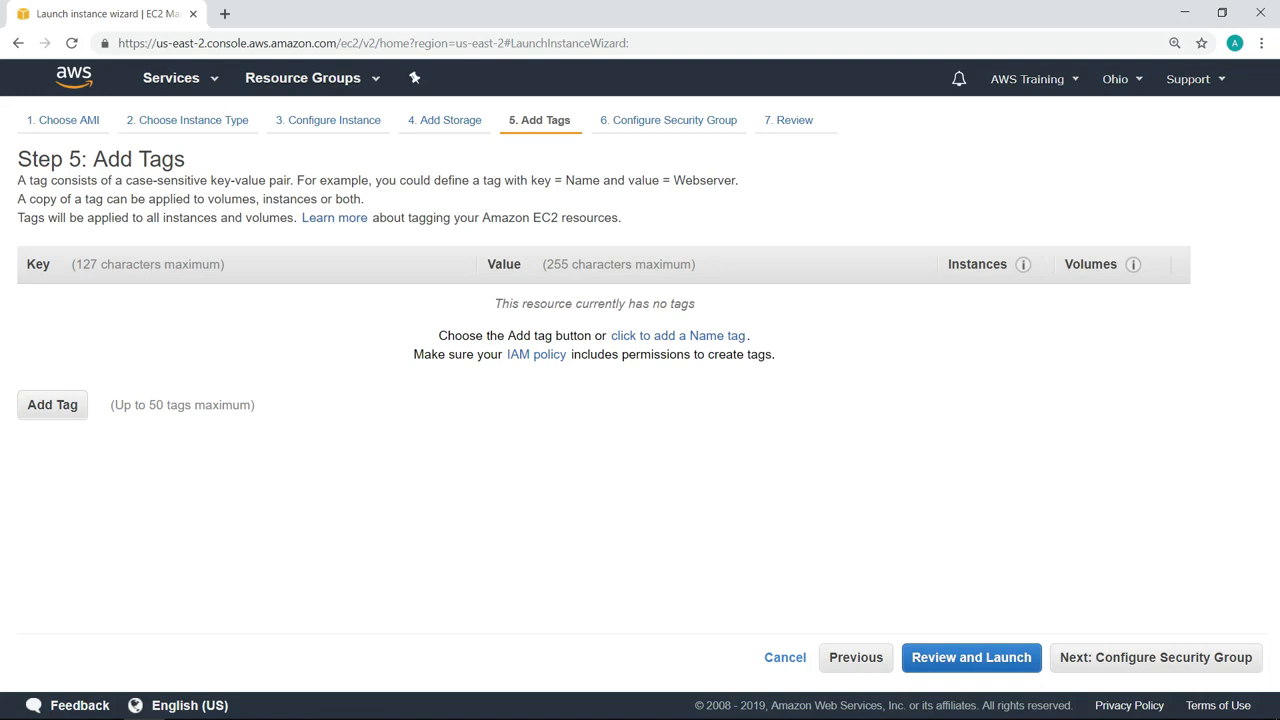
click(80, 405)
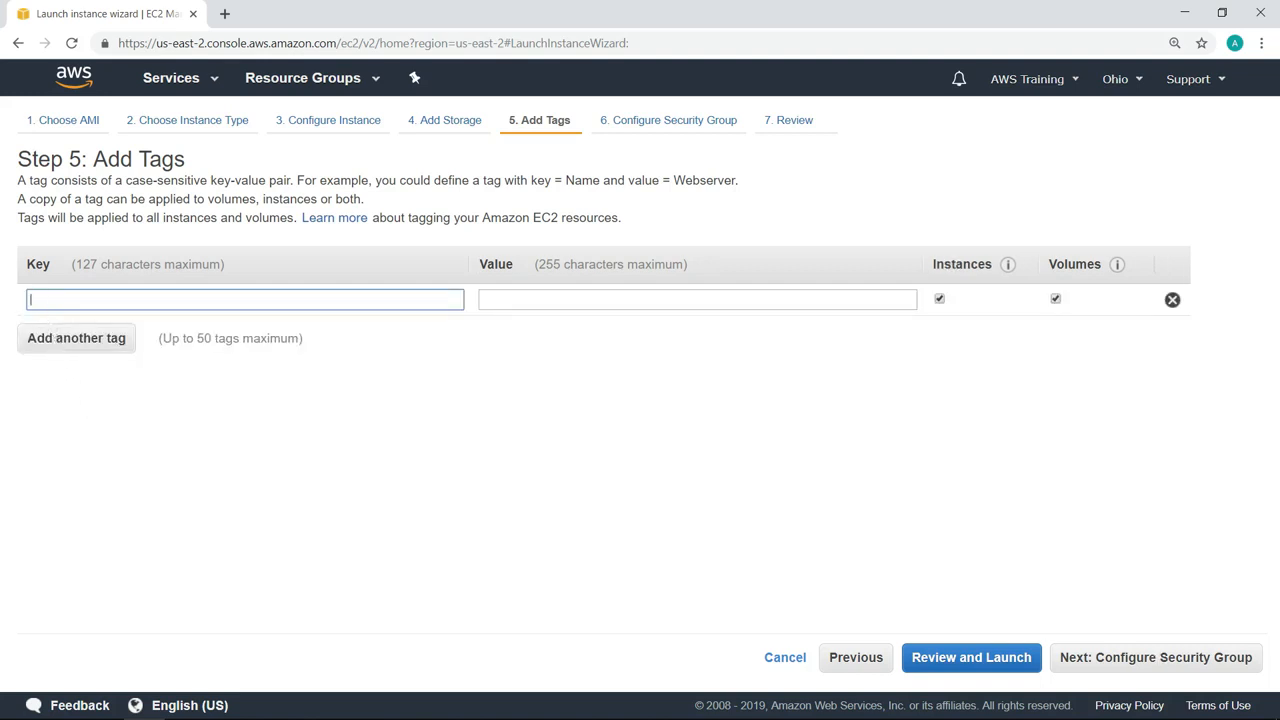
text(Name)
click(481, 305)
text(DevTest)
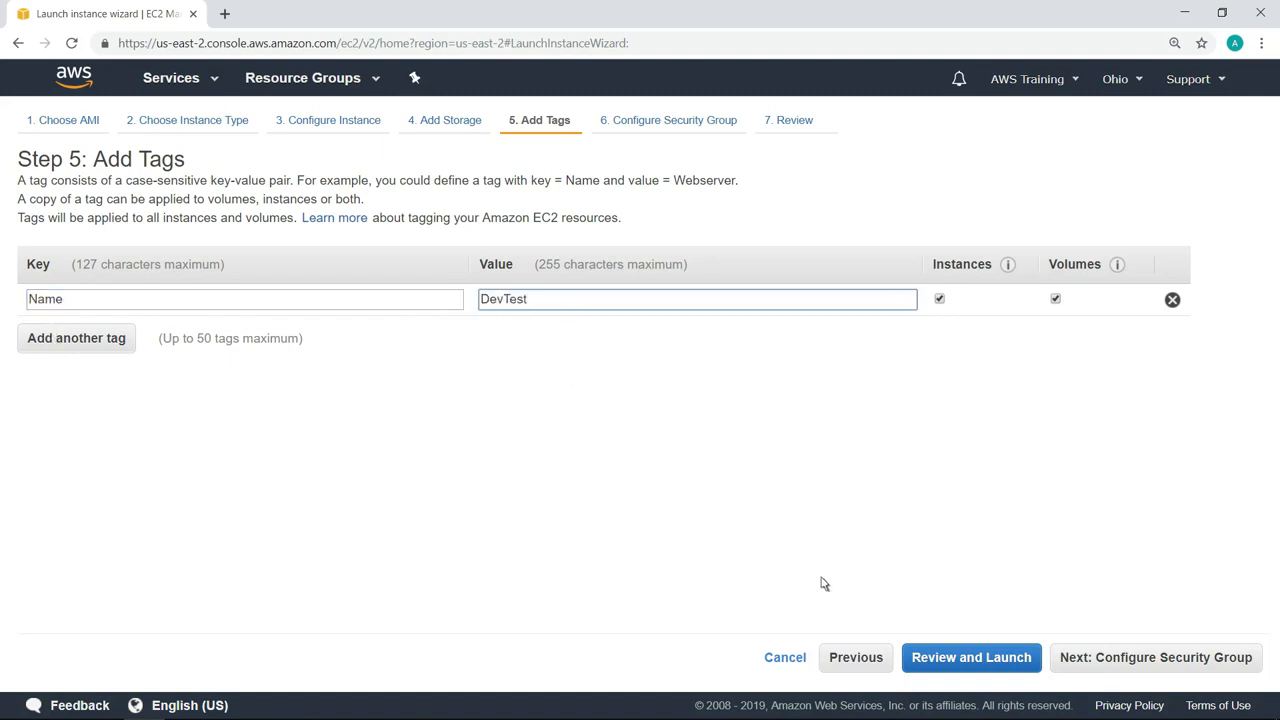
Review and launch the instance with the existing key pair MyKeyPair, acknowledging access to its private key file.
click(913, 657)
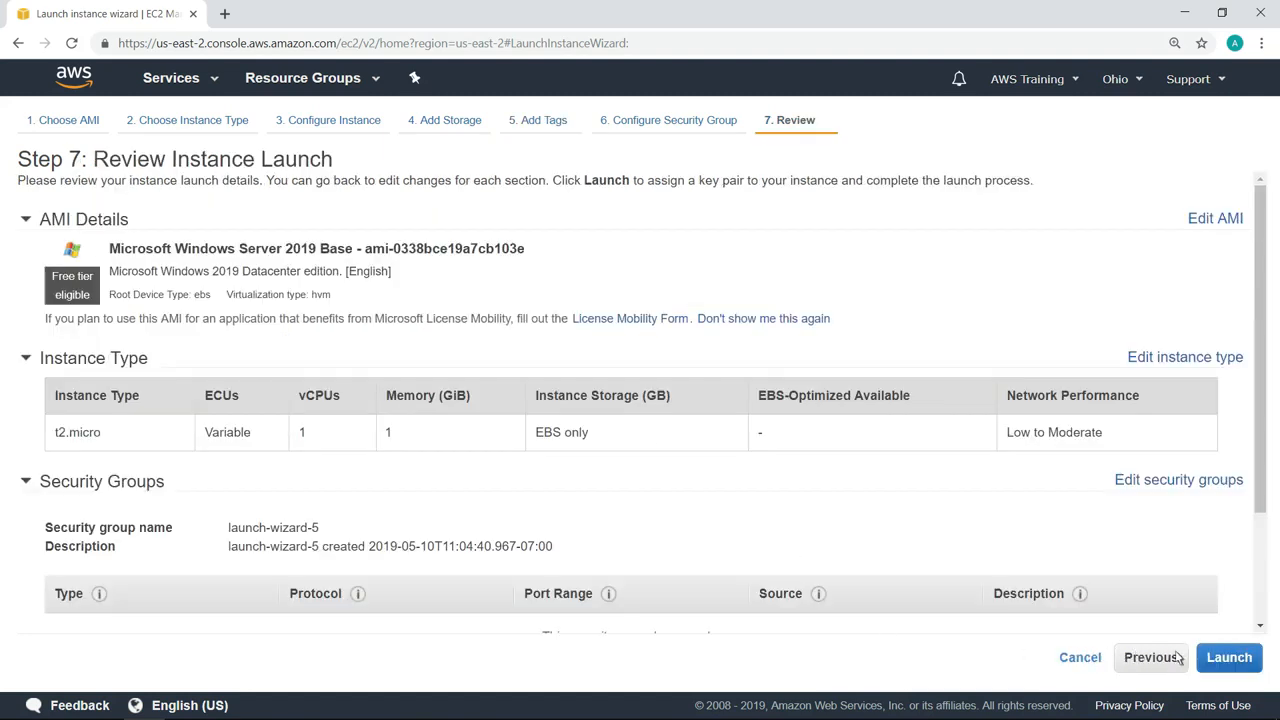
click(1210, 657)
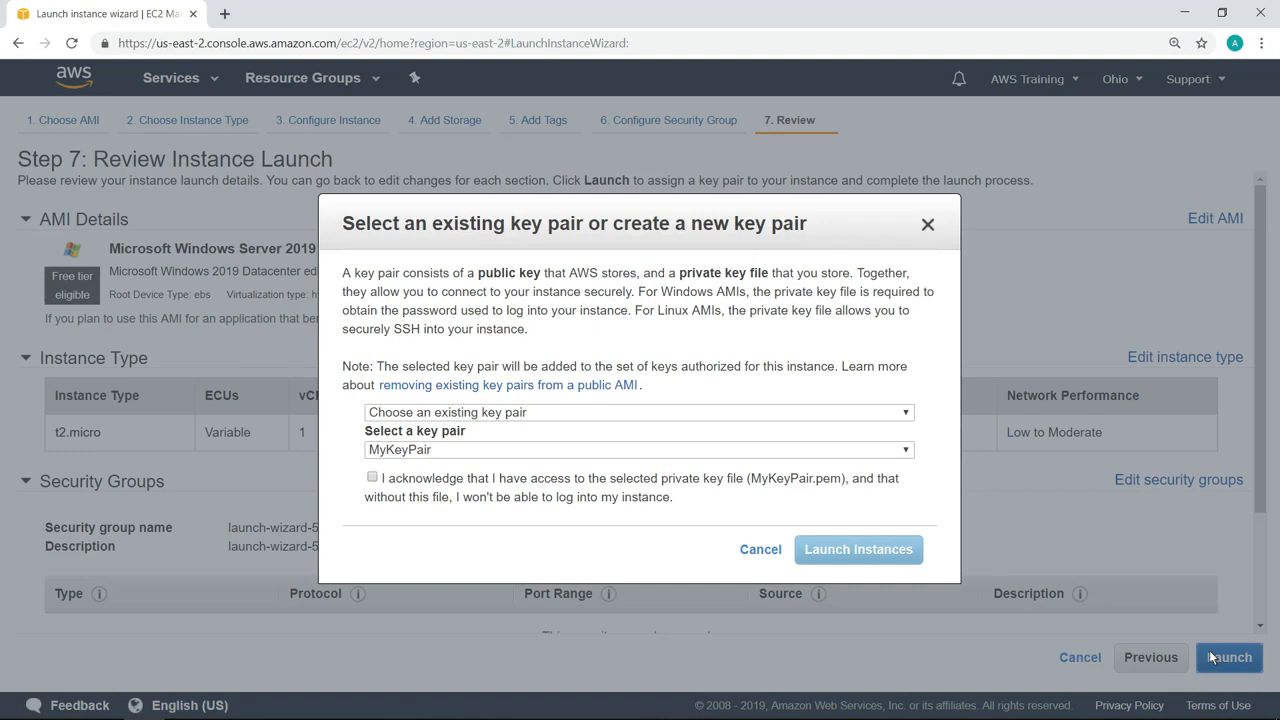
click(375, 480)
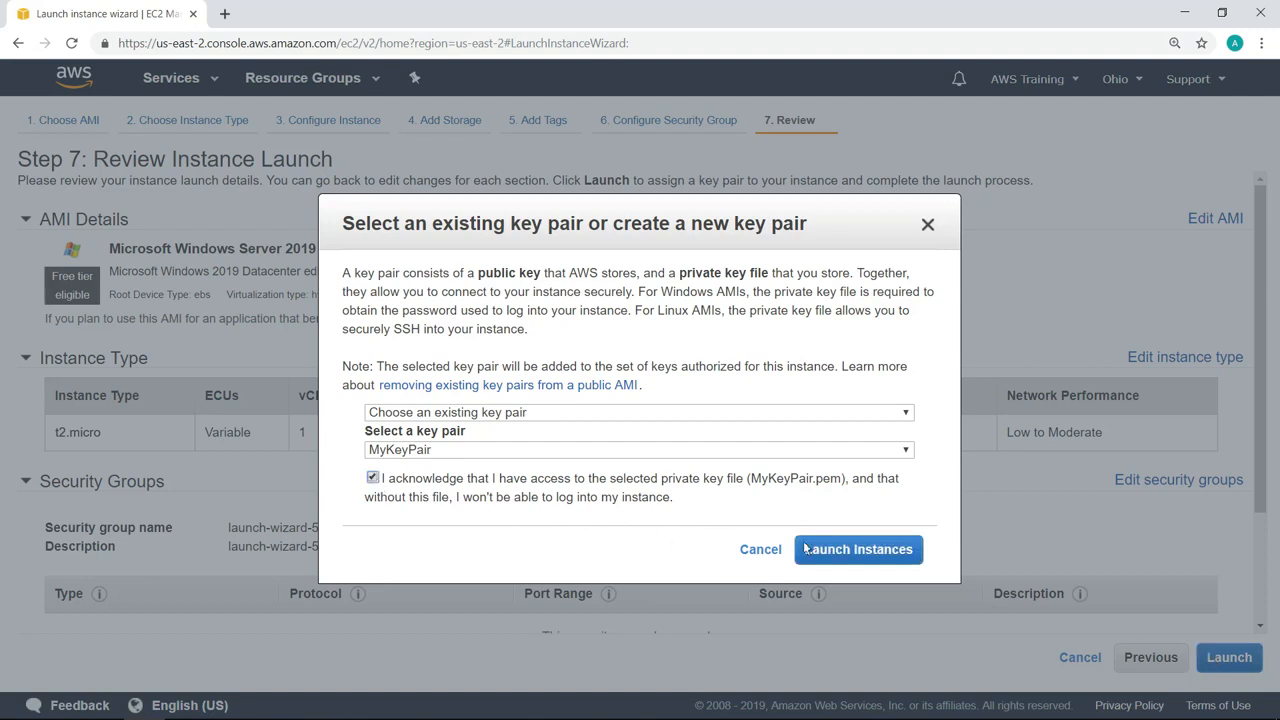
click(909, 559)
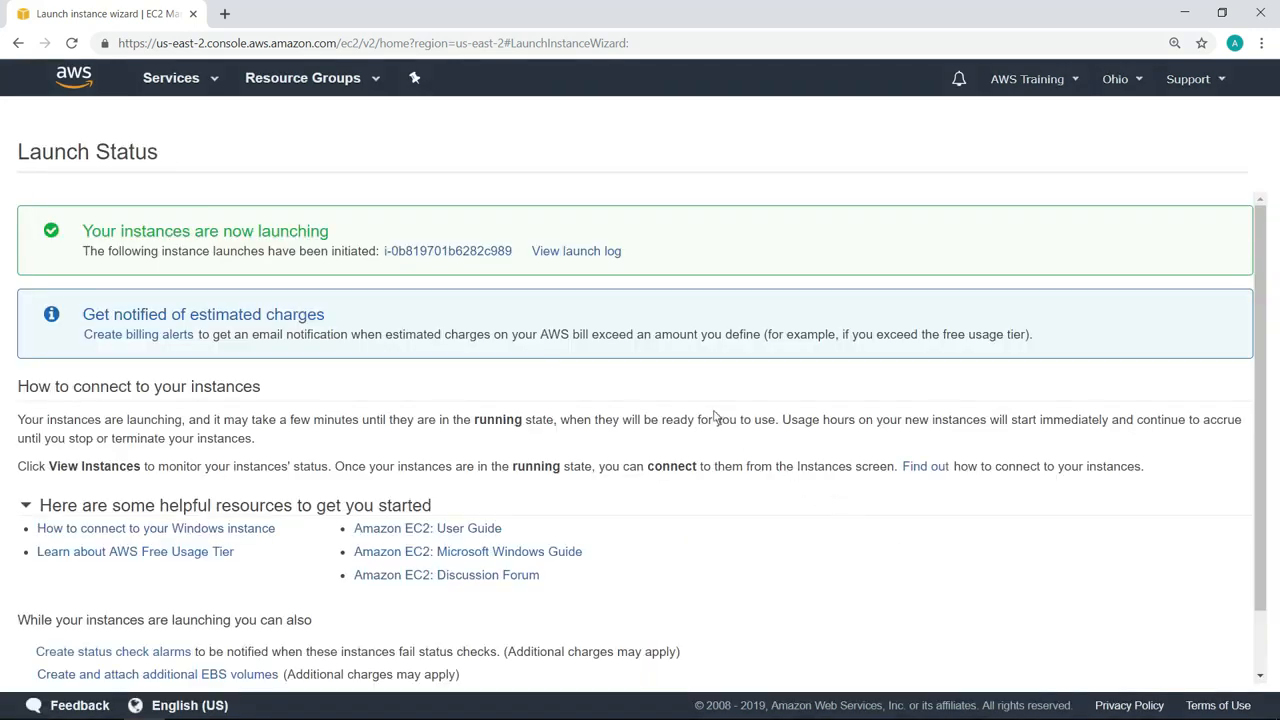
Open the newly launched instance from the launch status page to check its entry and instance ID.
click(502, 254)
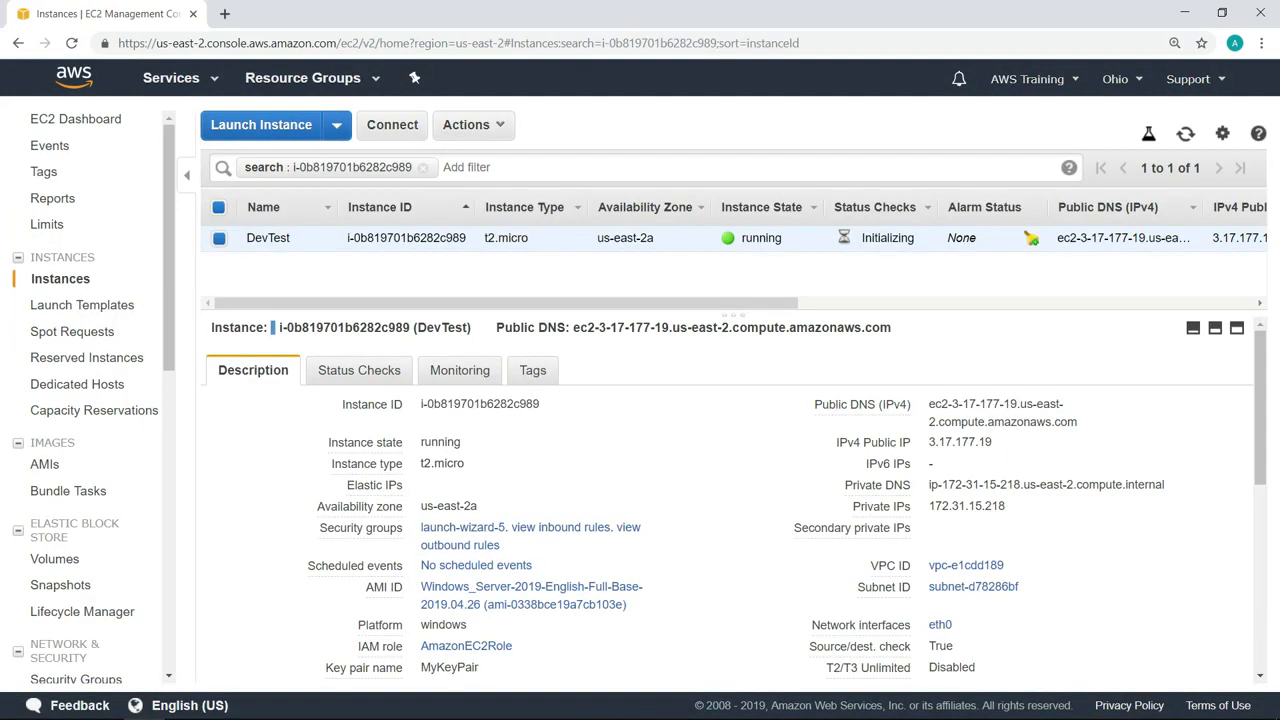
right_click(408, 250)
click(446, 259)
Switch to AWS Systems Manager and open its list of managed instances.
click(220, 88)
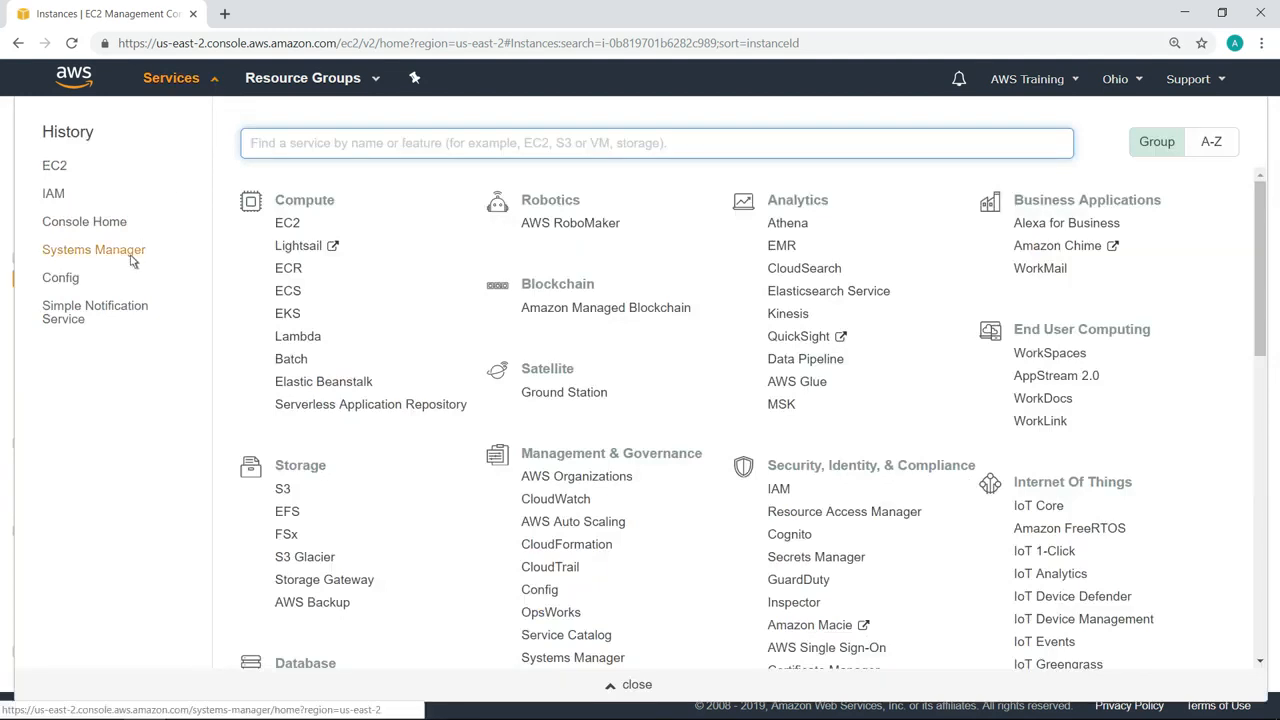
click(94, 251)
scroll(250, 670, down, 2)
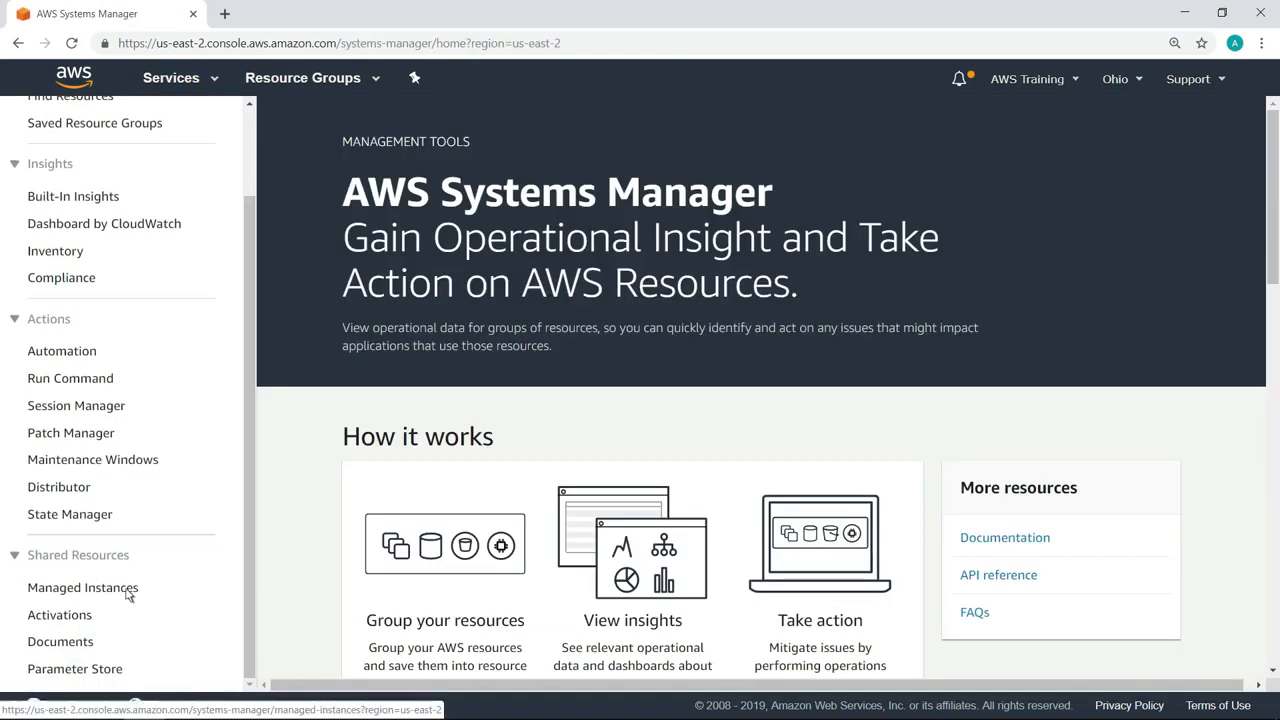
click(114, 589)
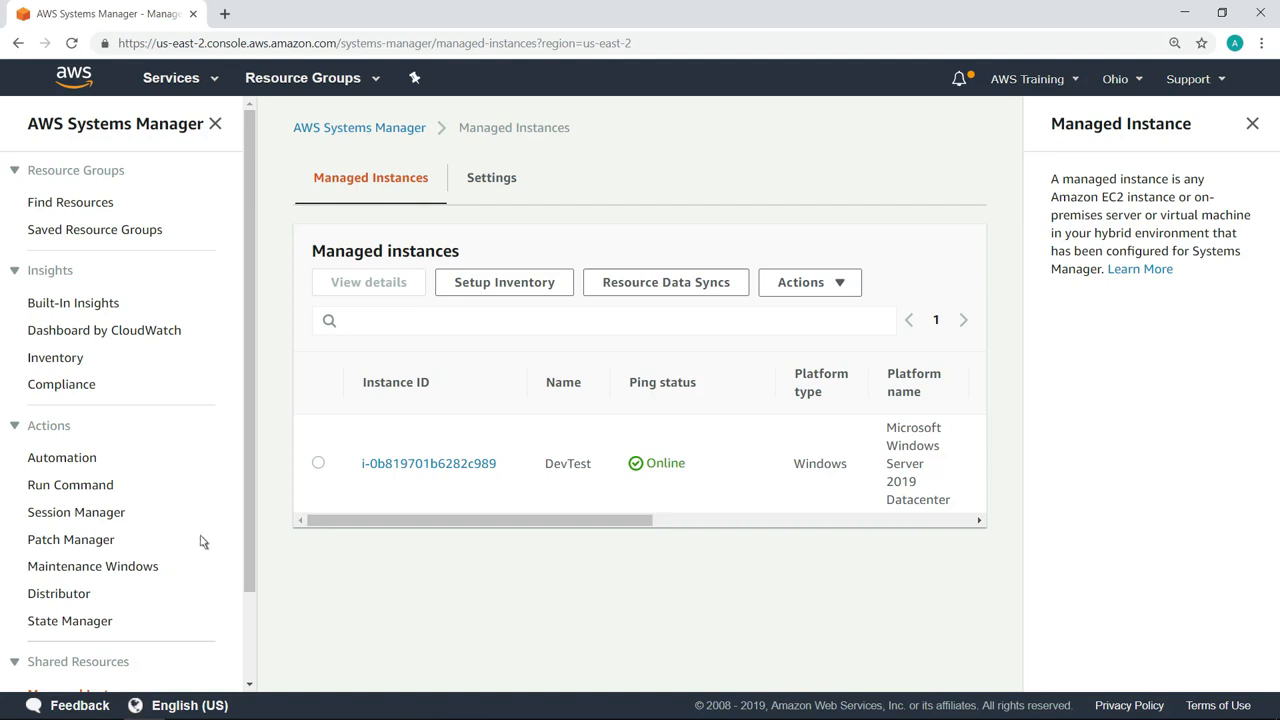
Start an inventory setup for the managed instances, targeting them by the tag key Name with value DevTest.
click(558, 287)
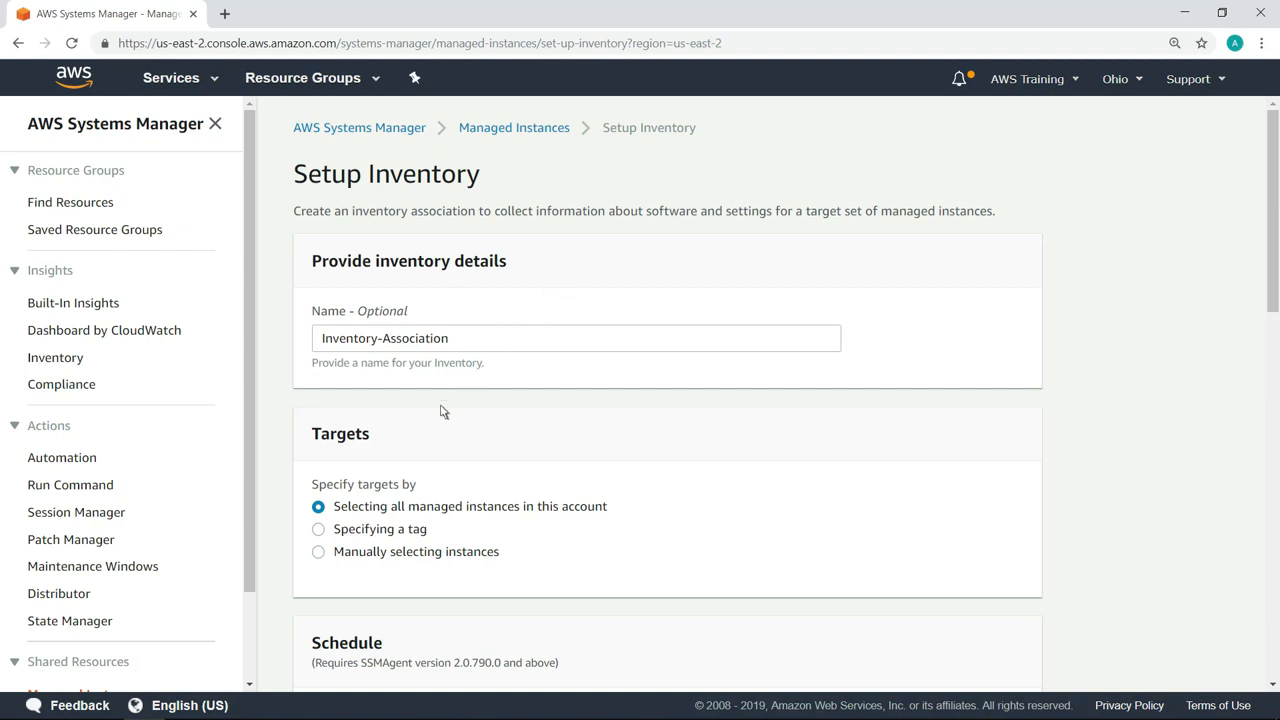
click(319, 530)
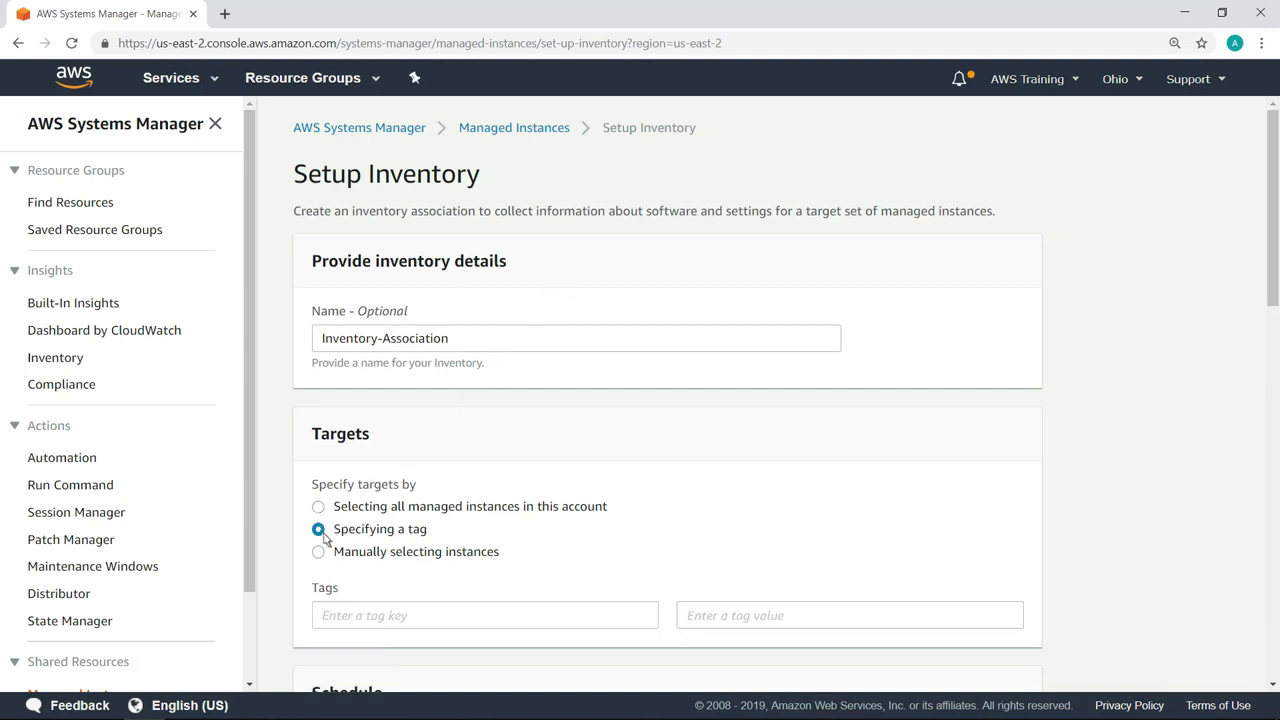
click(323, 620)
text(Name)
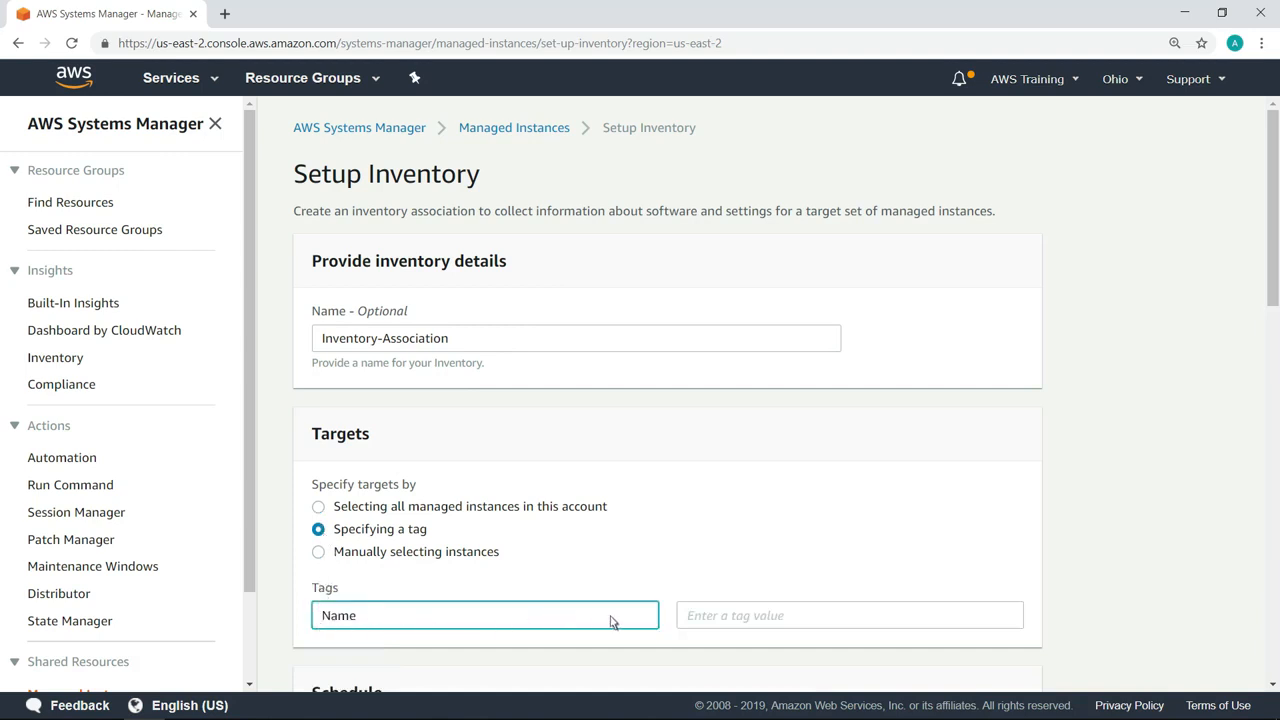
click(680, 621)
text(DevTest)
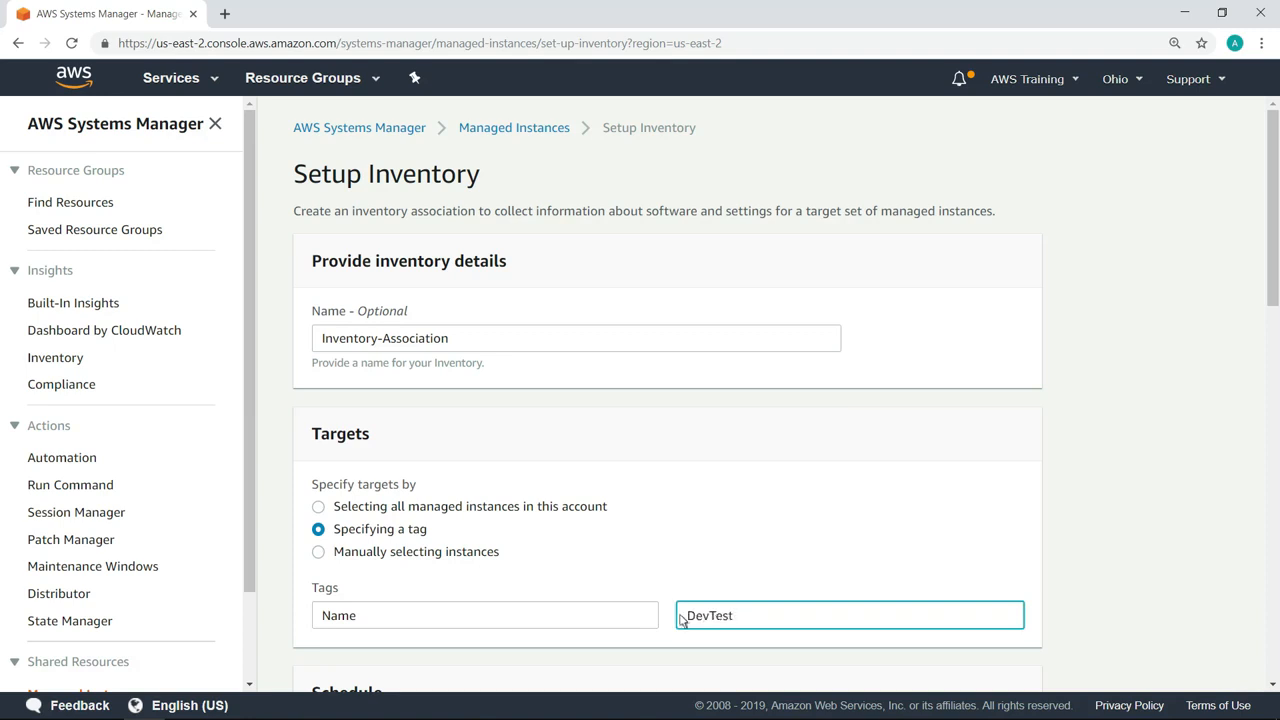
Keep the 30-minute collection schedule and all inventory parameters enabled without S3 log sync, and submit the inventory setup.
scroll(1270, 678, down, 2)
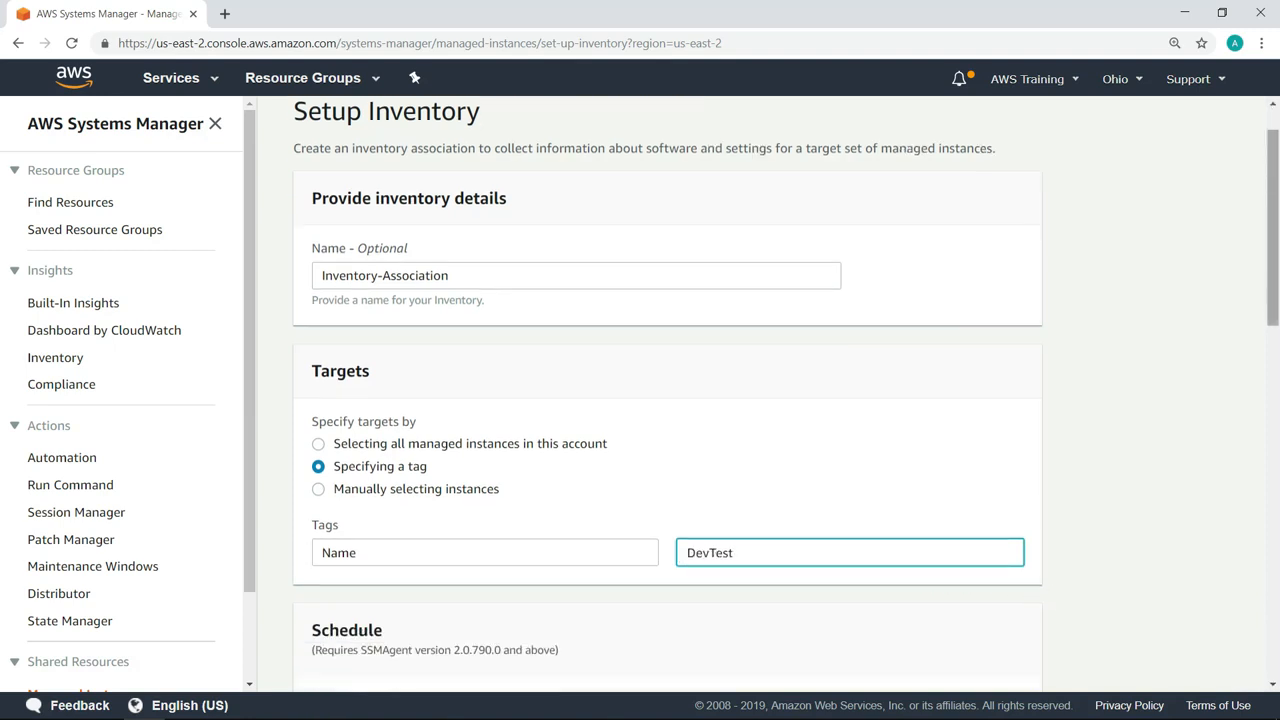
scroll(667, 400, down, 4)
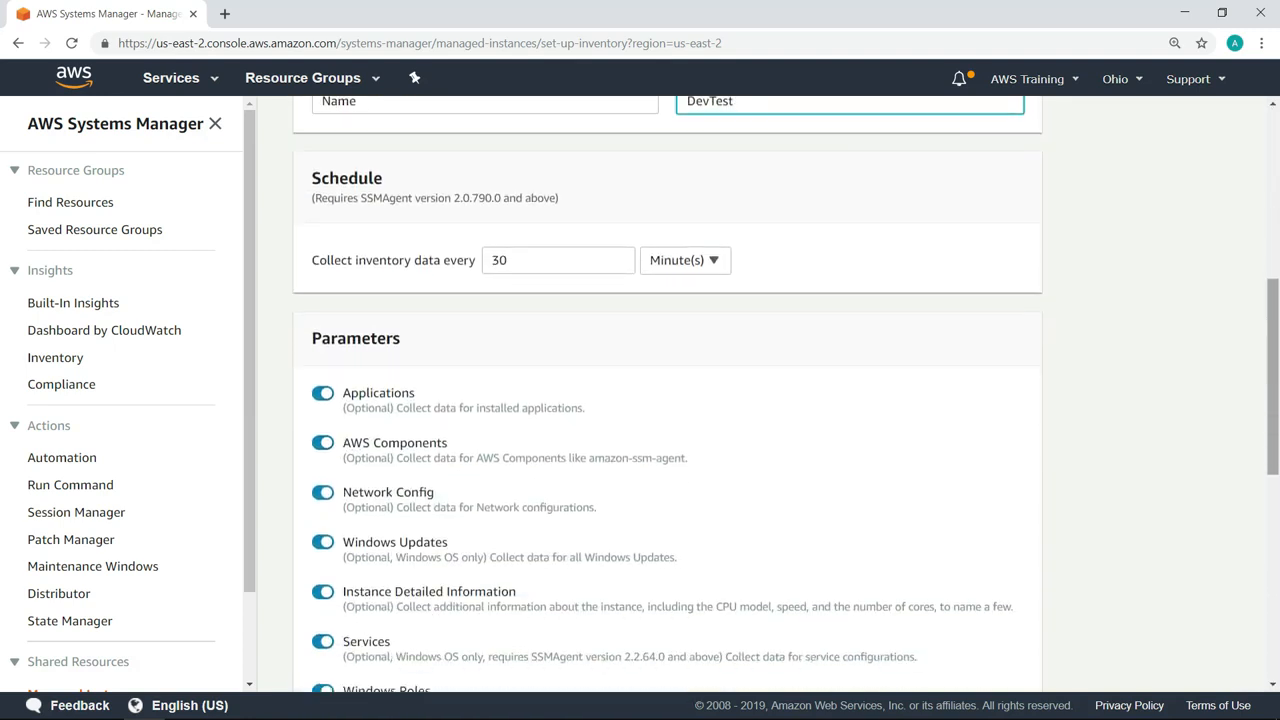
scroll(667, 400, down, 1)
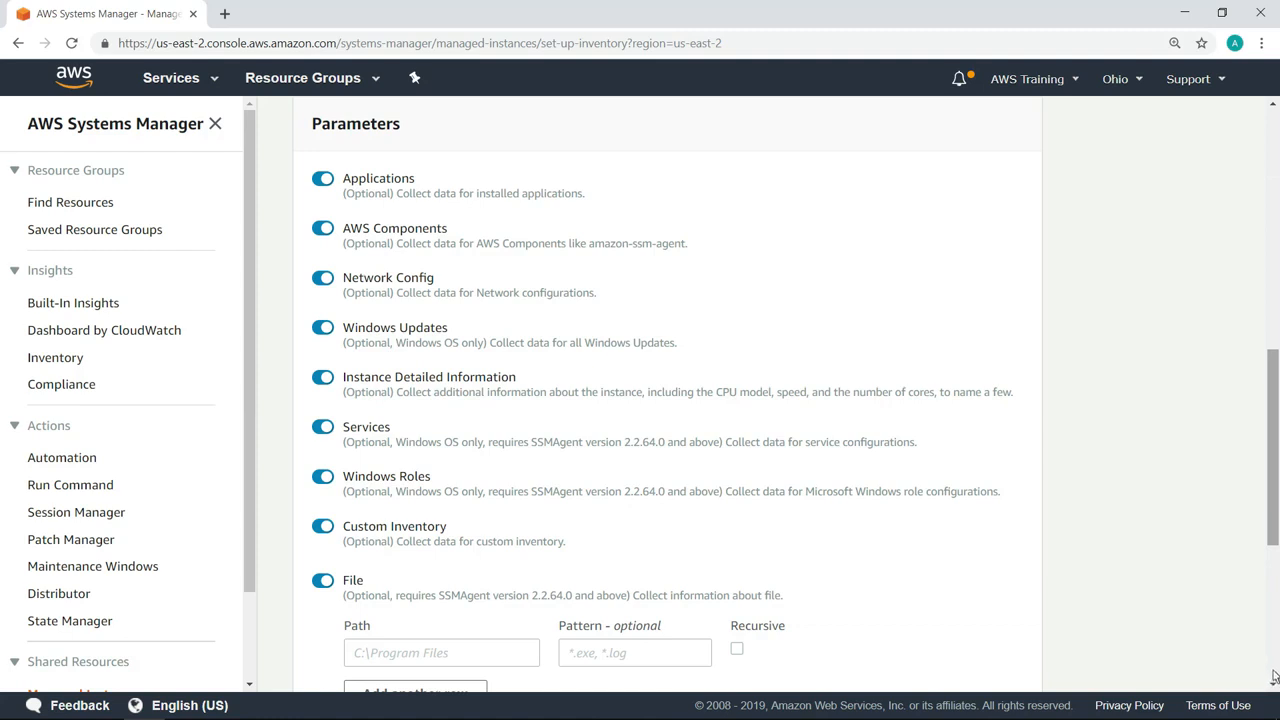
scroll(1273, 677, down, 3)
scroll(1273, 677, down, 1)
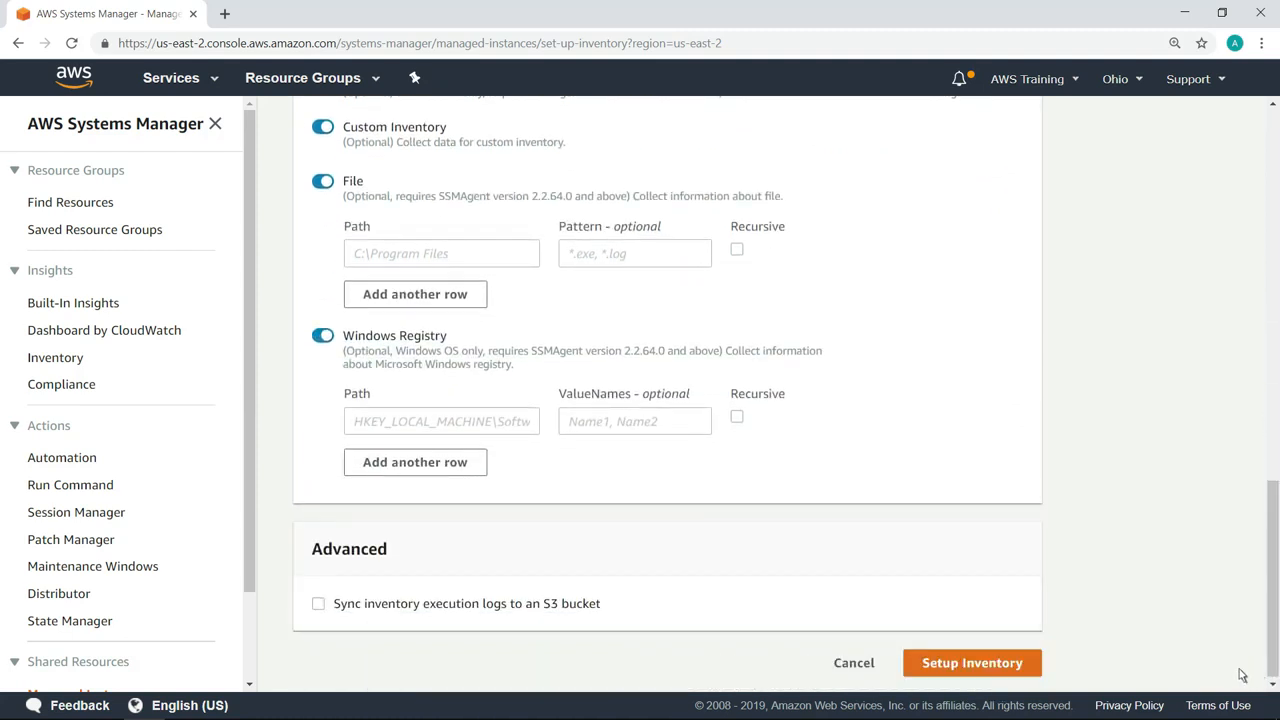
click(1029, 663)
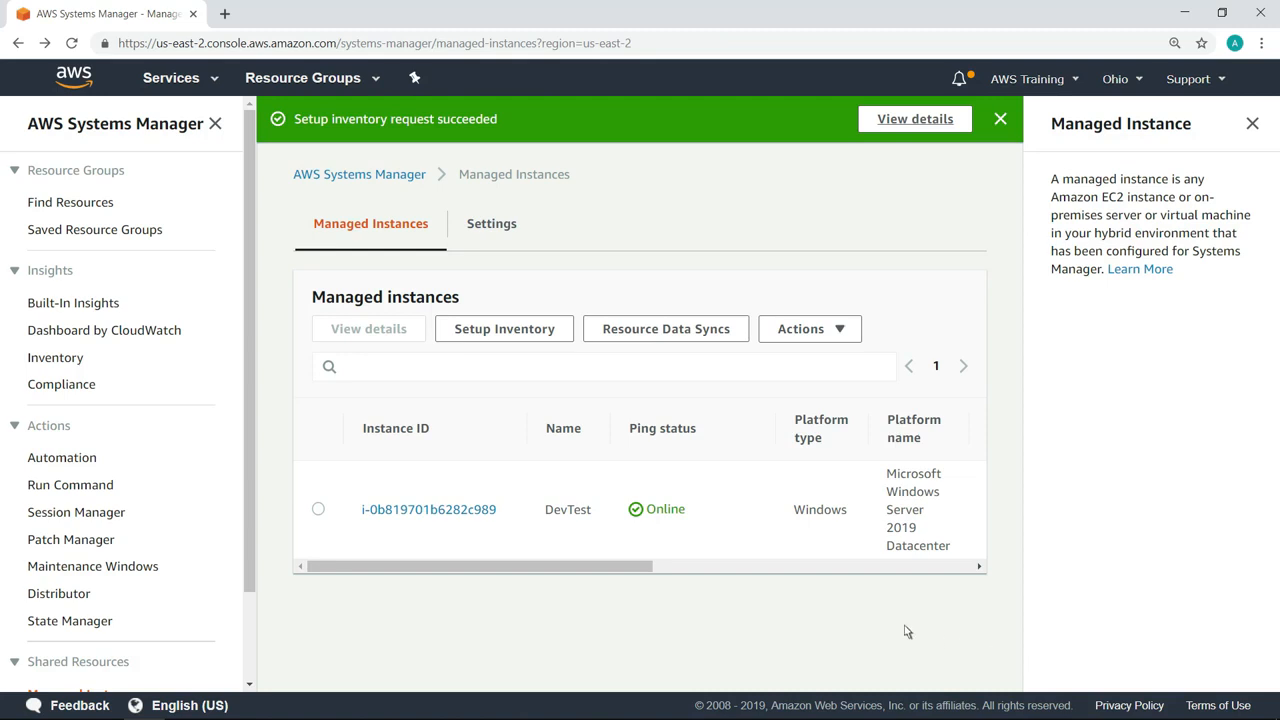
Open the DevTest instance's application inventory and select the Java 8 Update 211 name in the list.
click(455, 510)
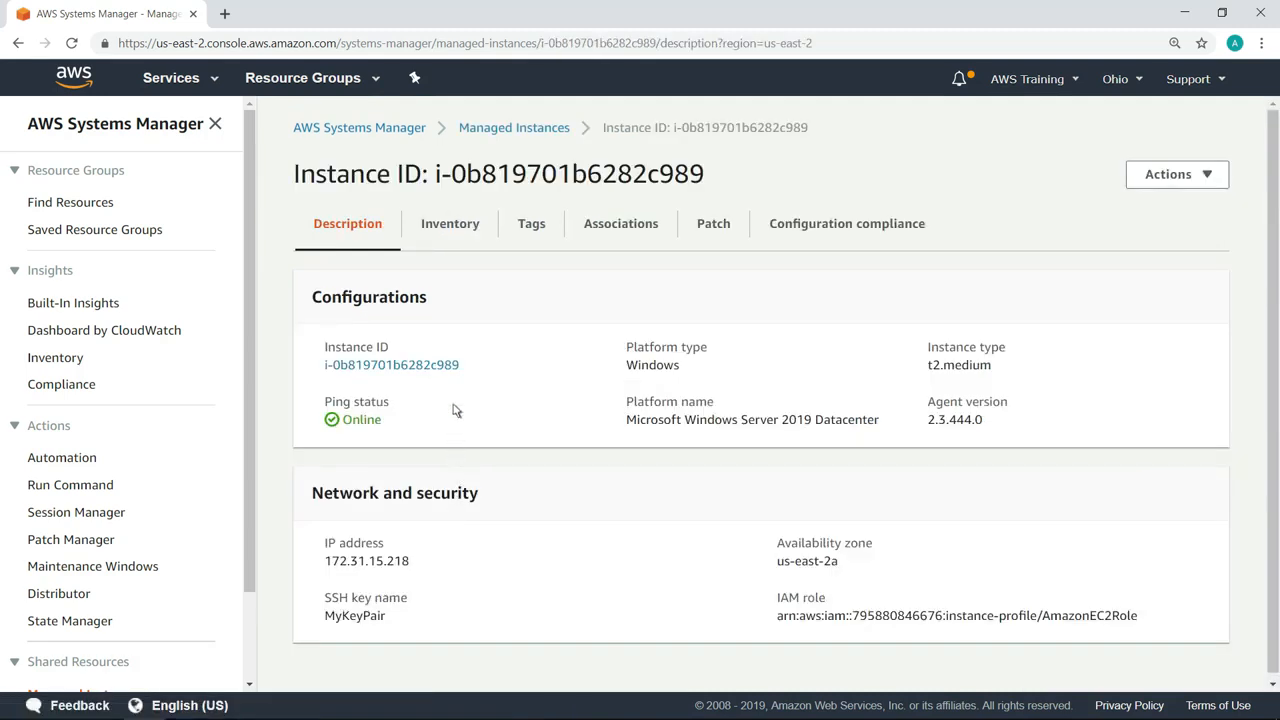
click(455, 232)
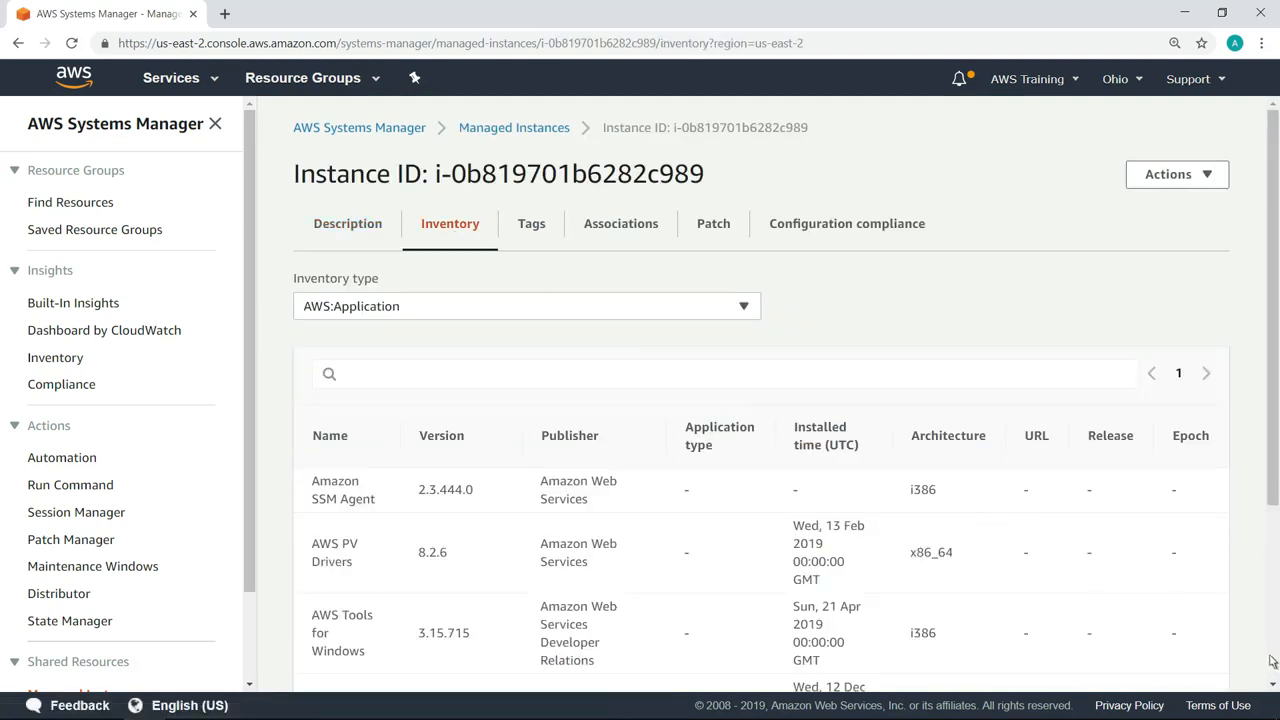
scroll(1270, 661, down, 3)
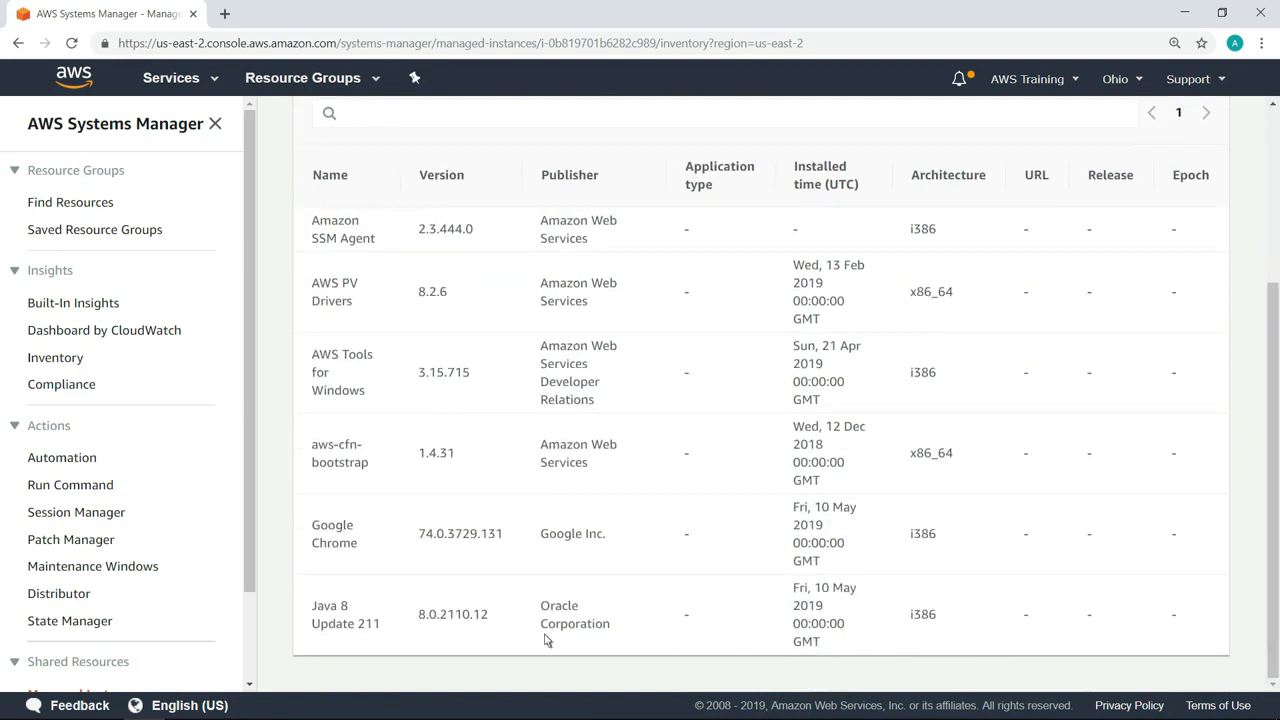
triple_click(337, 633)
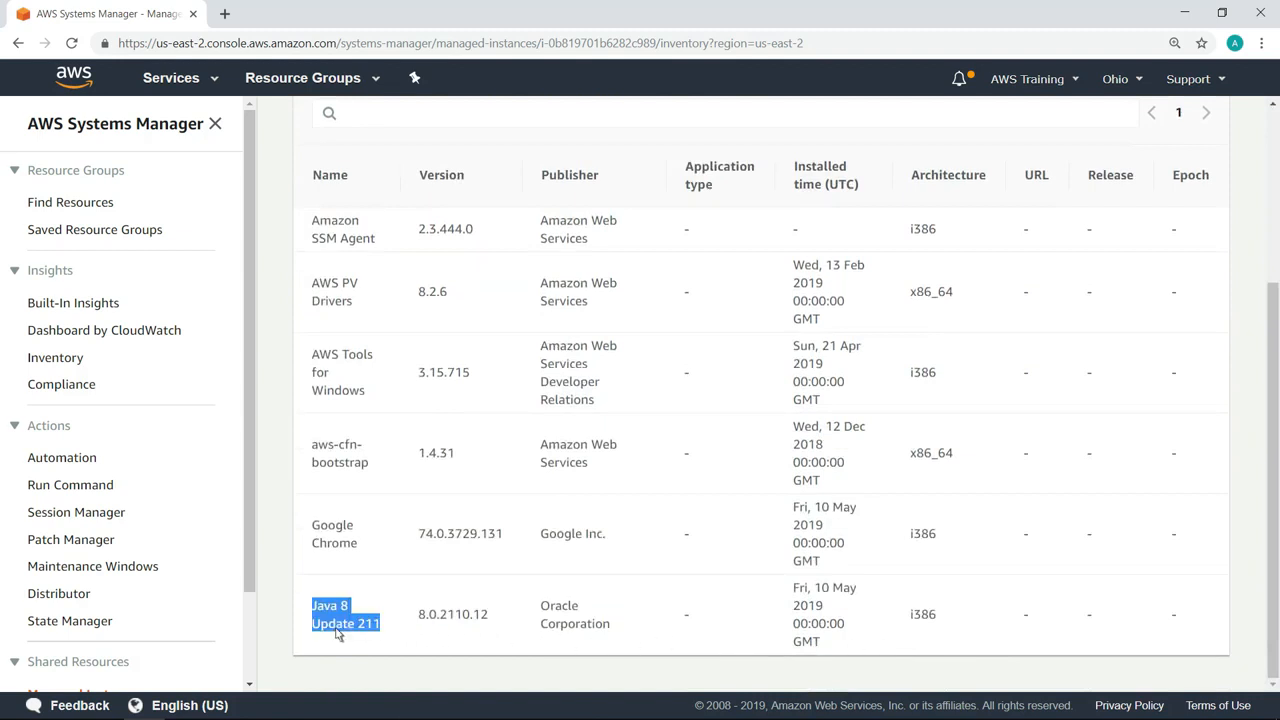
Return to the managed instances list and open the AWS Config recording settings from its actions.
click(18, 43)
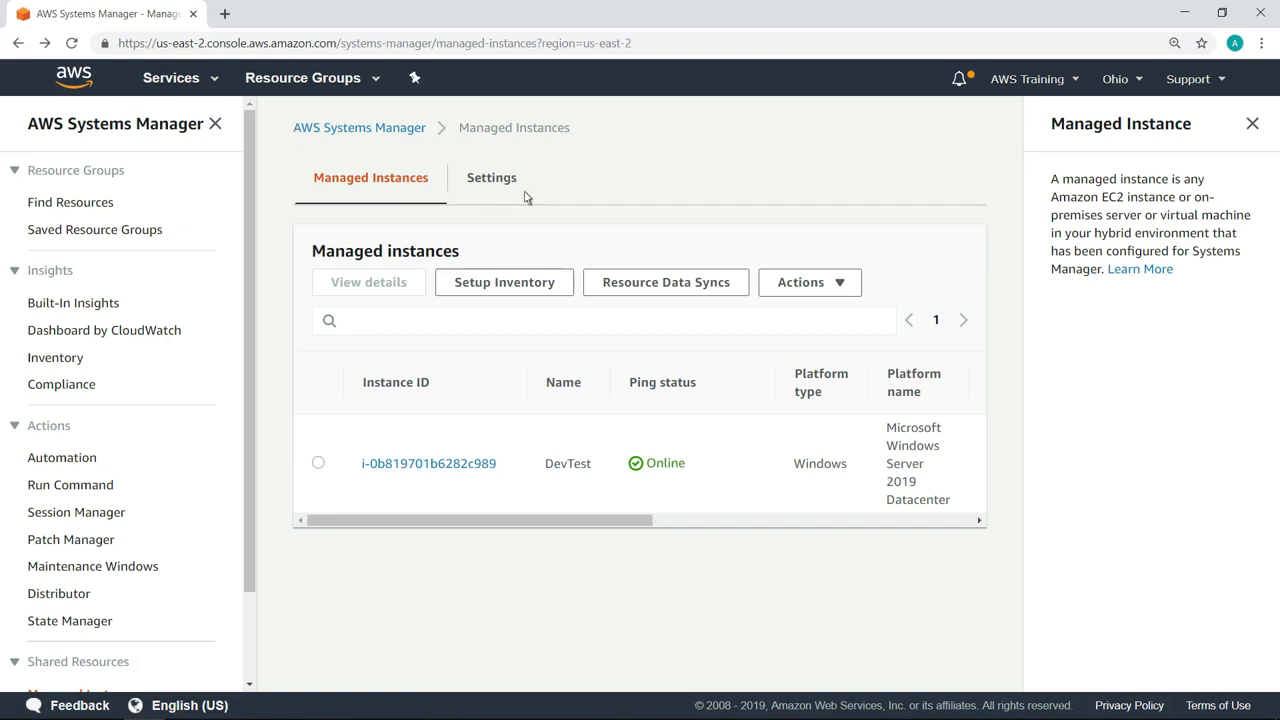
click(839, 286)
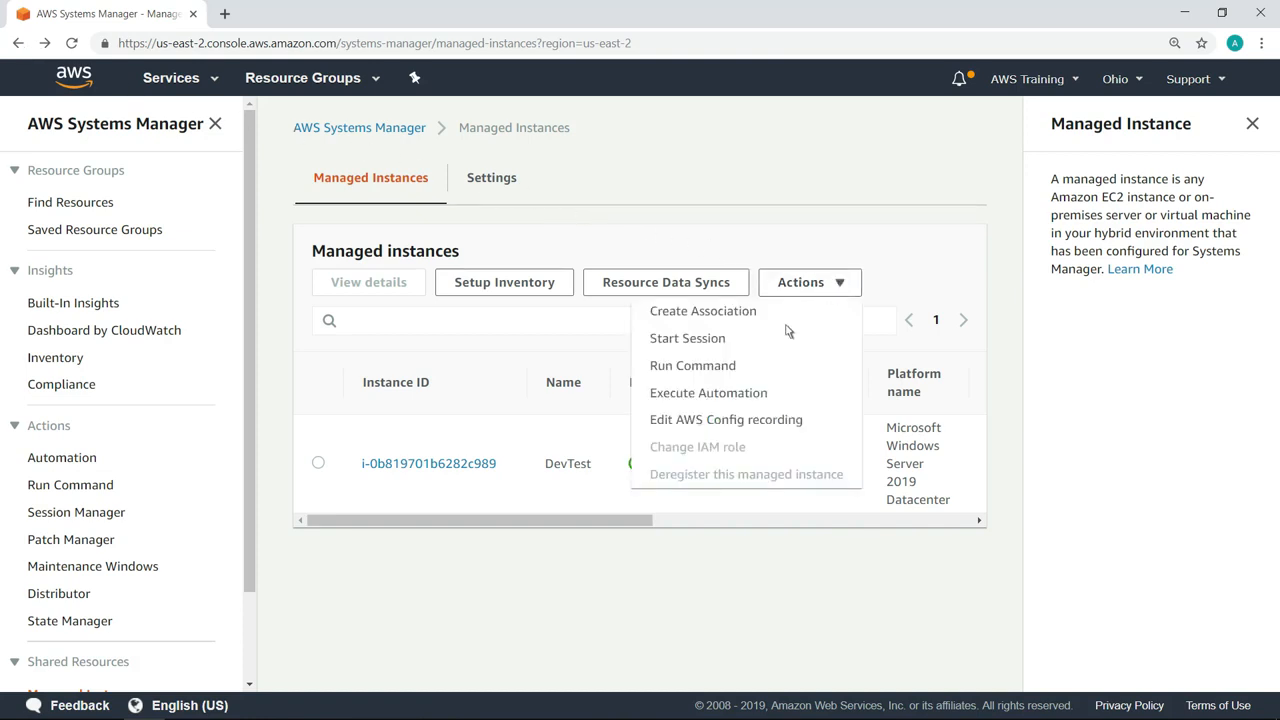
click(669, 424)
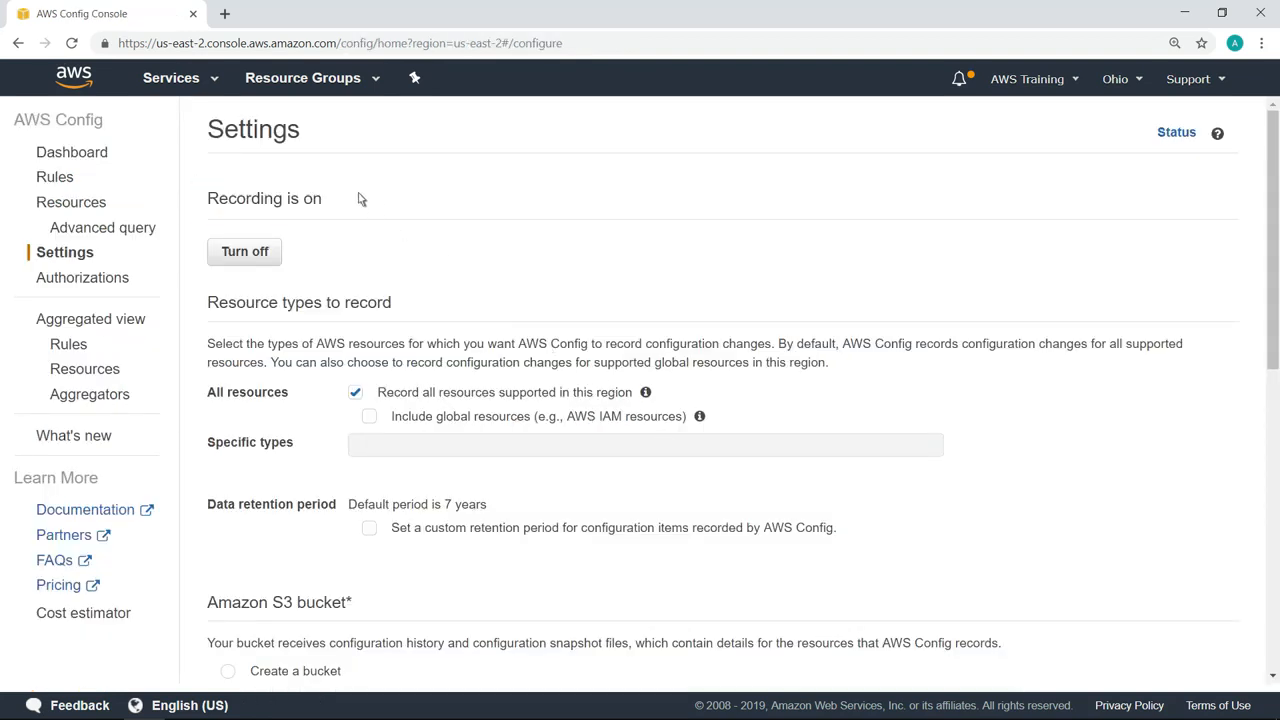
Start a new AWS Config rule from the managed rule ec2-managedinstance-applications-blacklisted, filtering the managed rules by "blacklist".
click(212, 82)
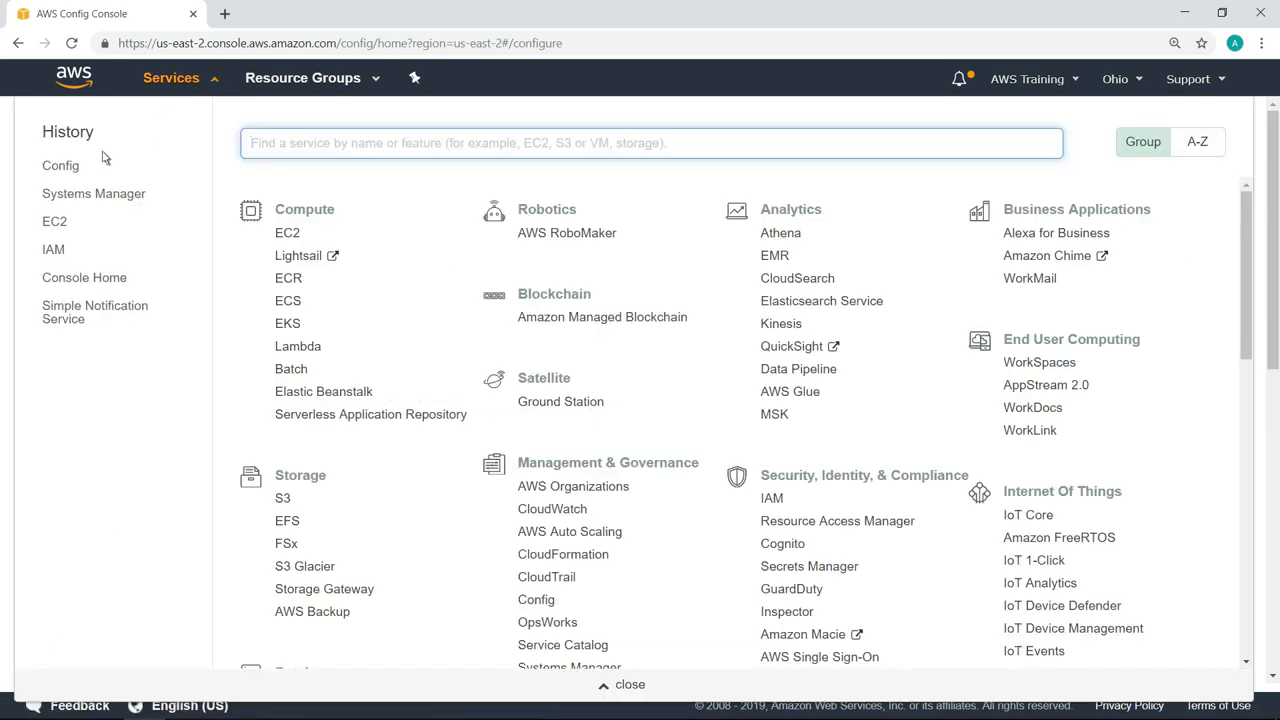
click(77, 172)
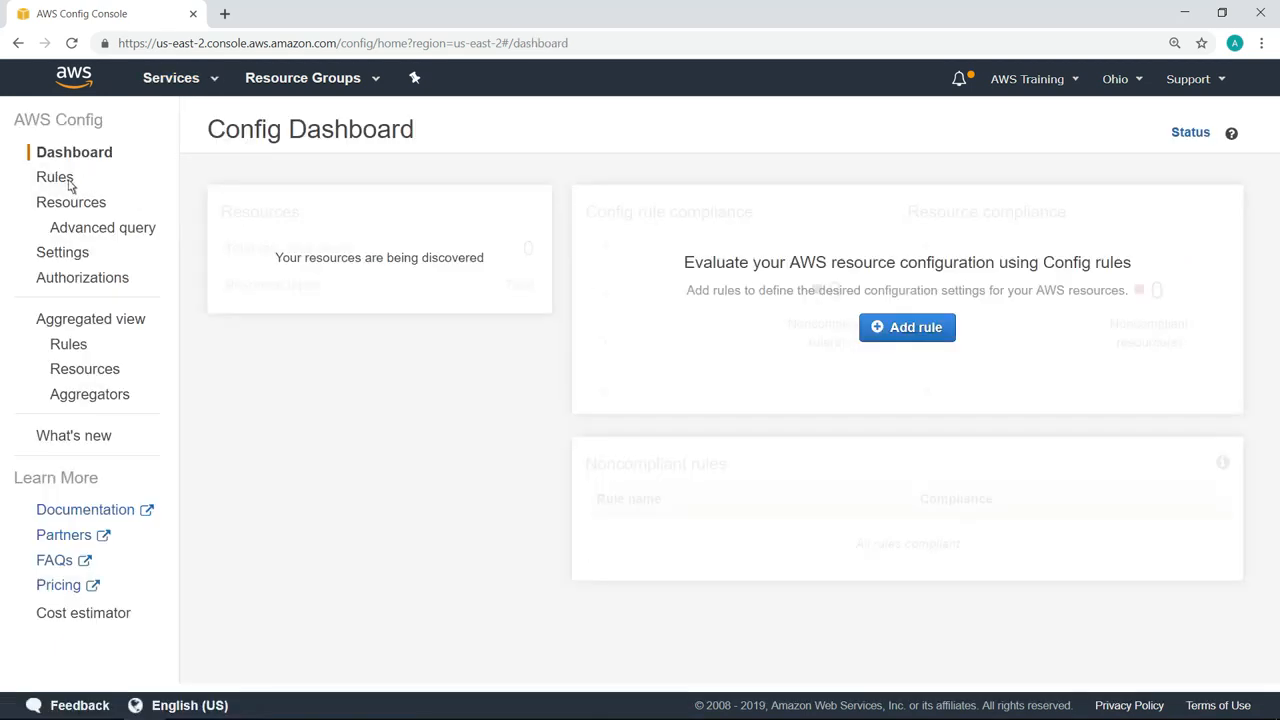
click(56, 178)
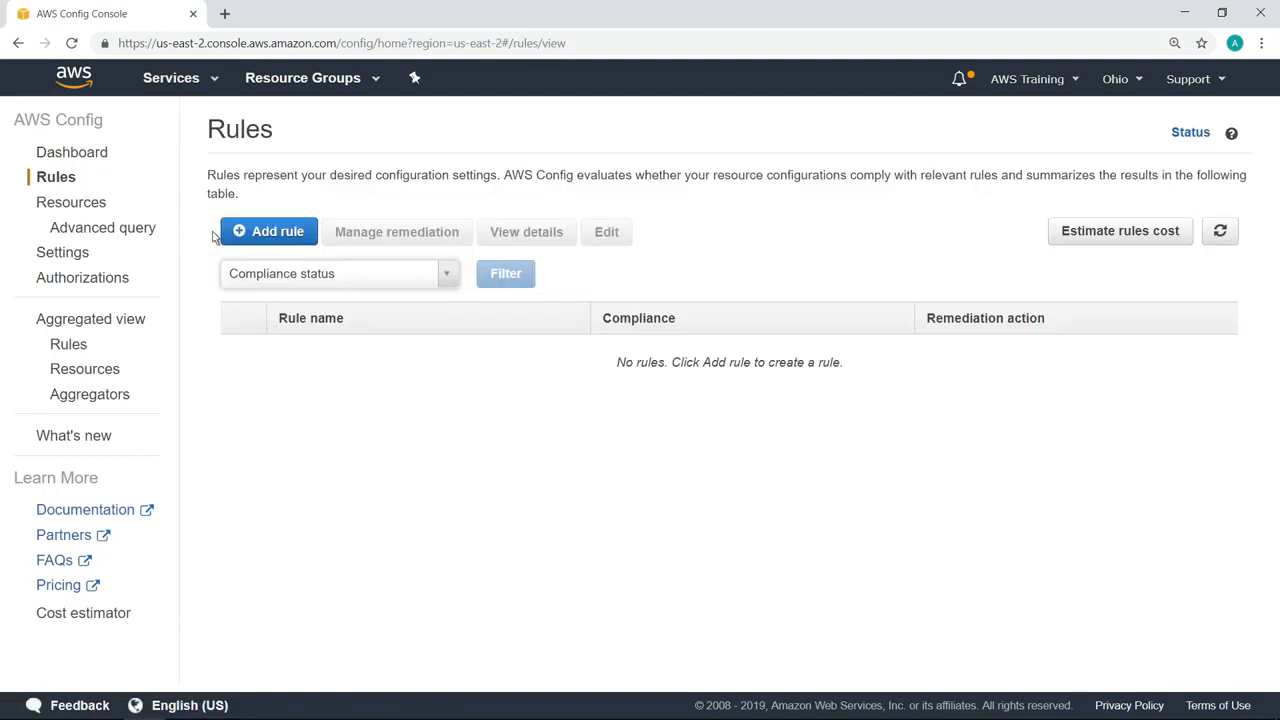
click(240, 244)
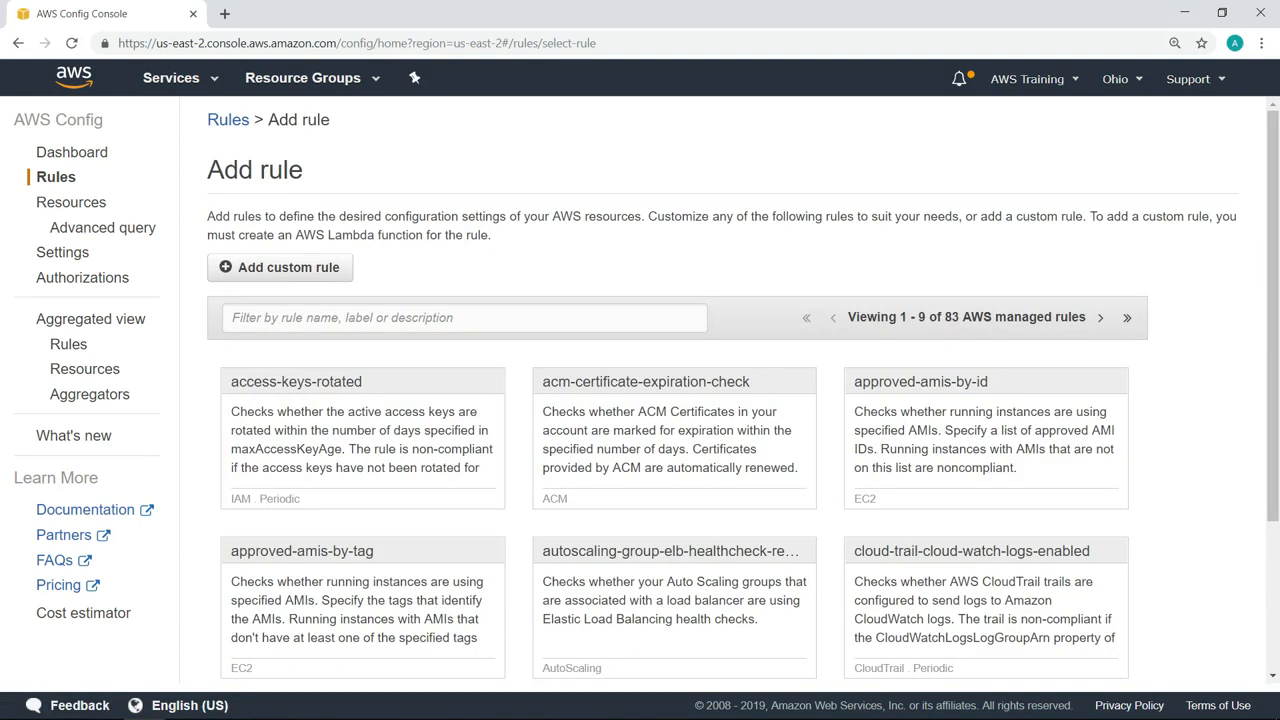
click(242, 328)
text(blacklist)
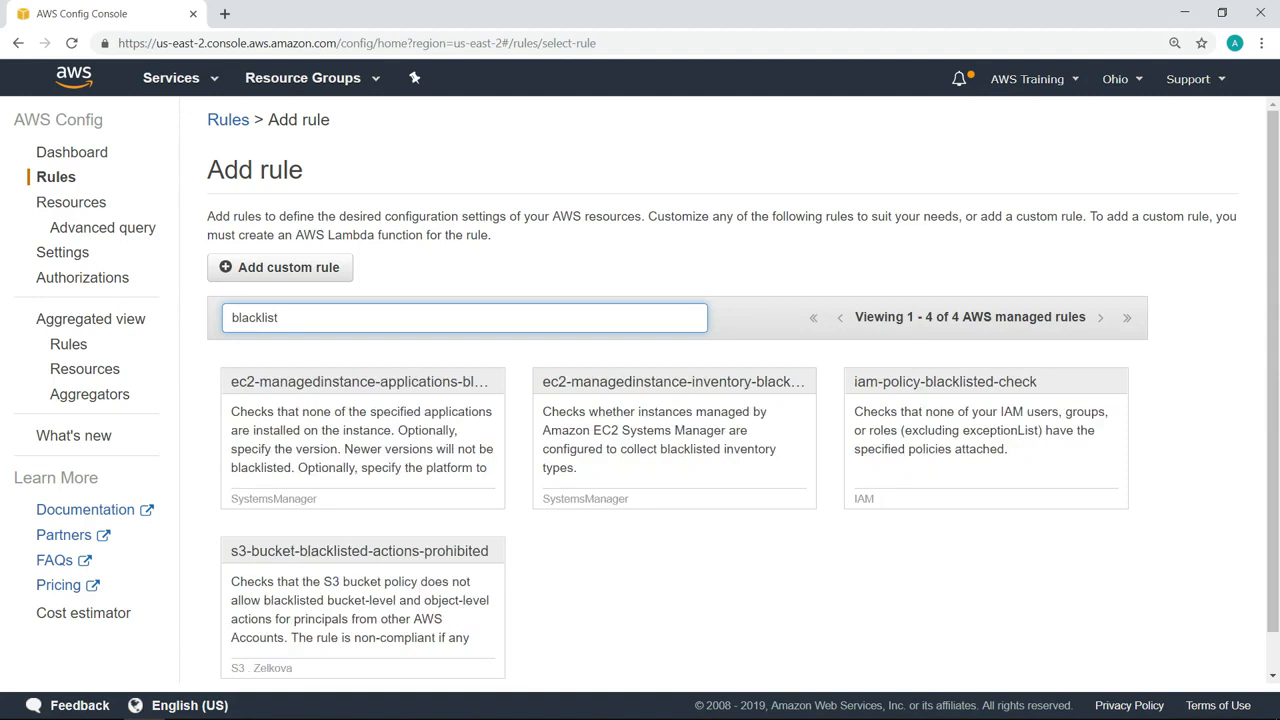
click(481, 385)
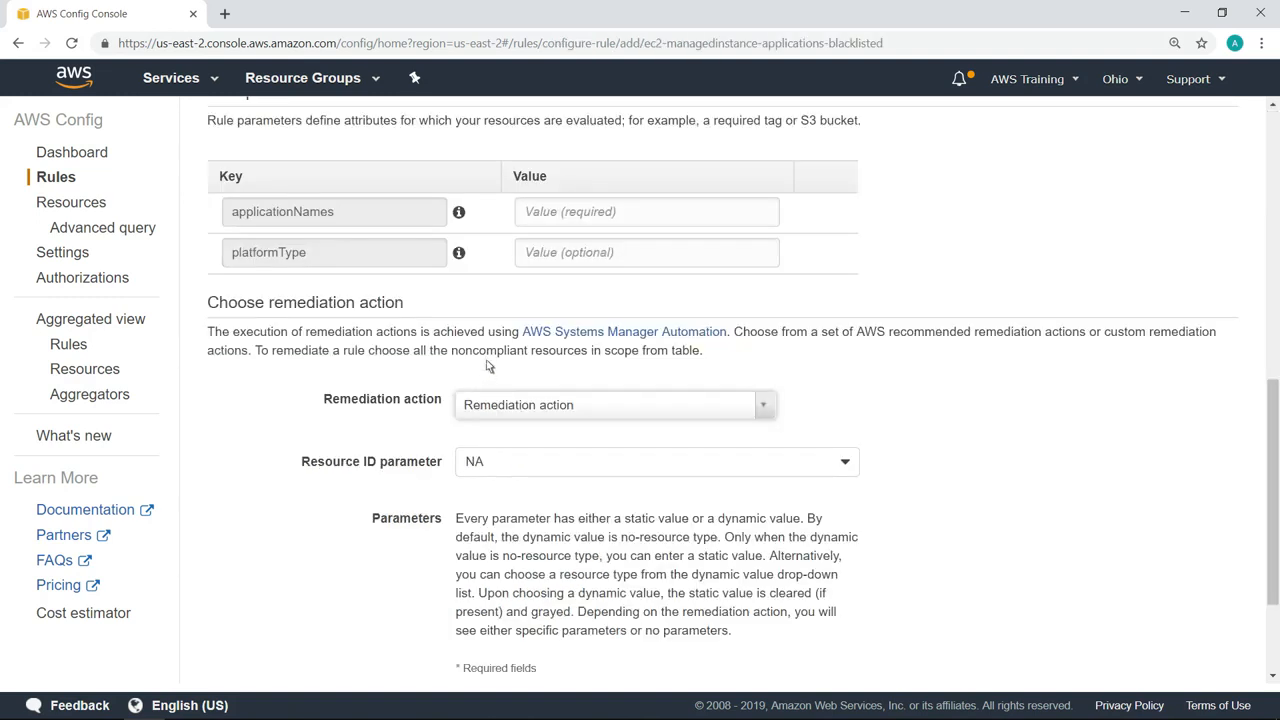
Set the rule's applicationNames parameter to Java 8 Update 211 and its remediation action to AWS-StopEC2Instance.
click(525, 220)
text(Java 8 Update 211)
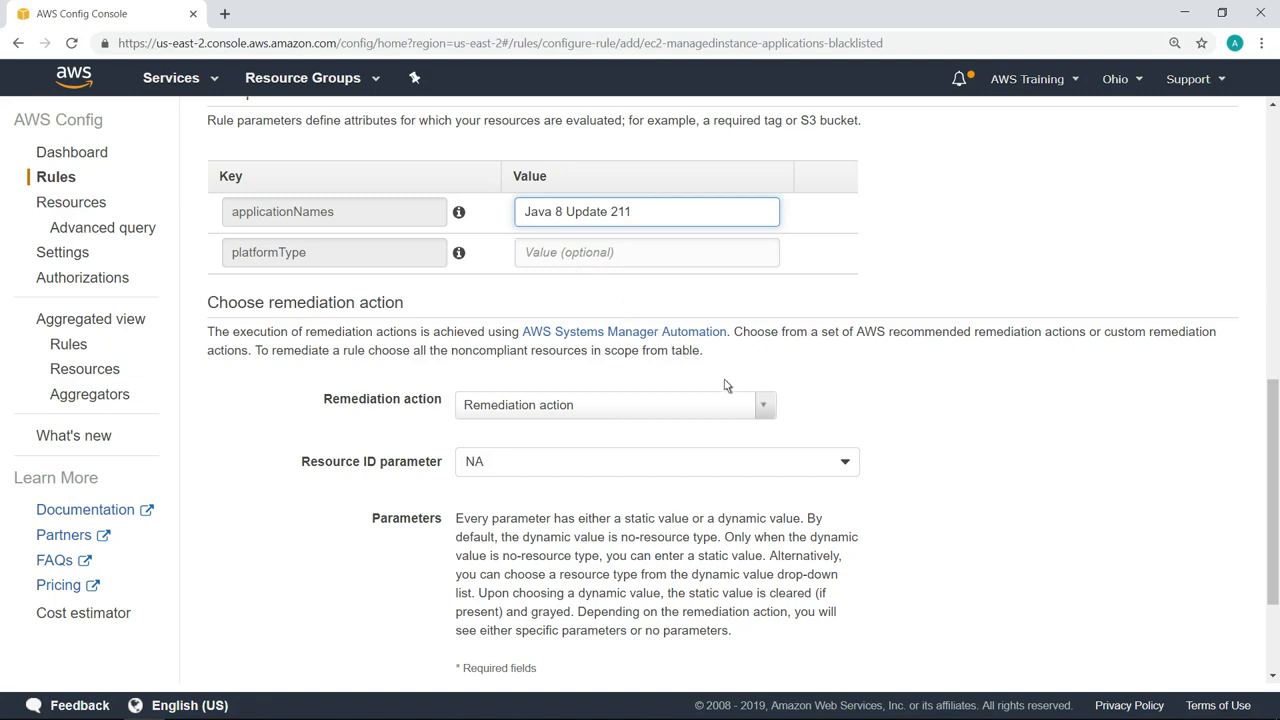
click(763, 406)
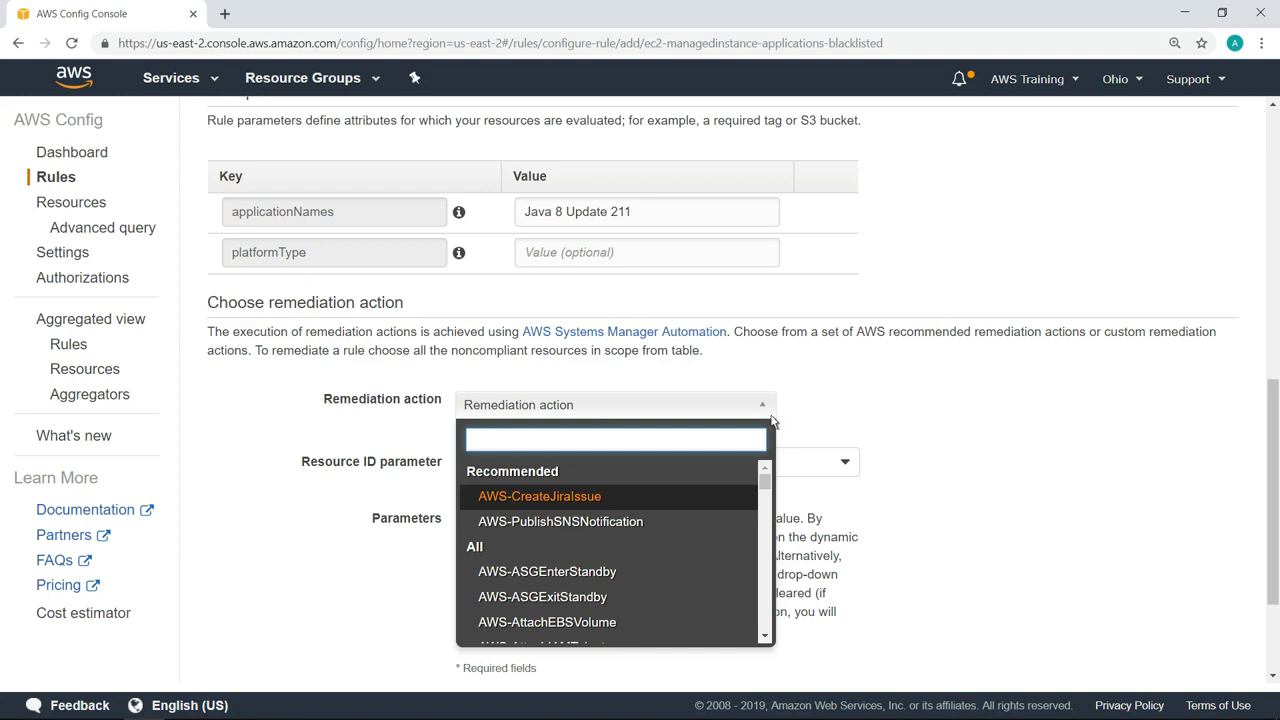
text(Stop)
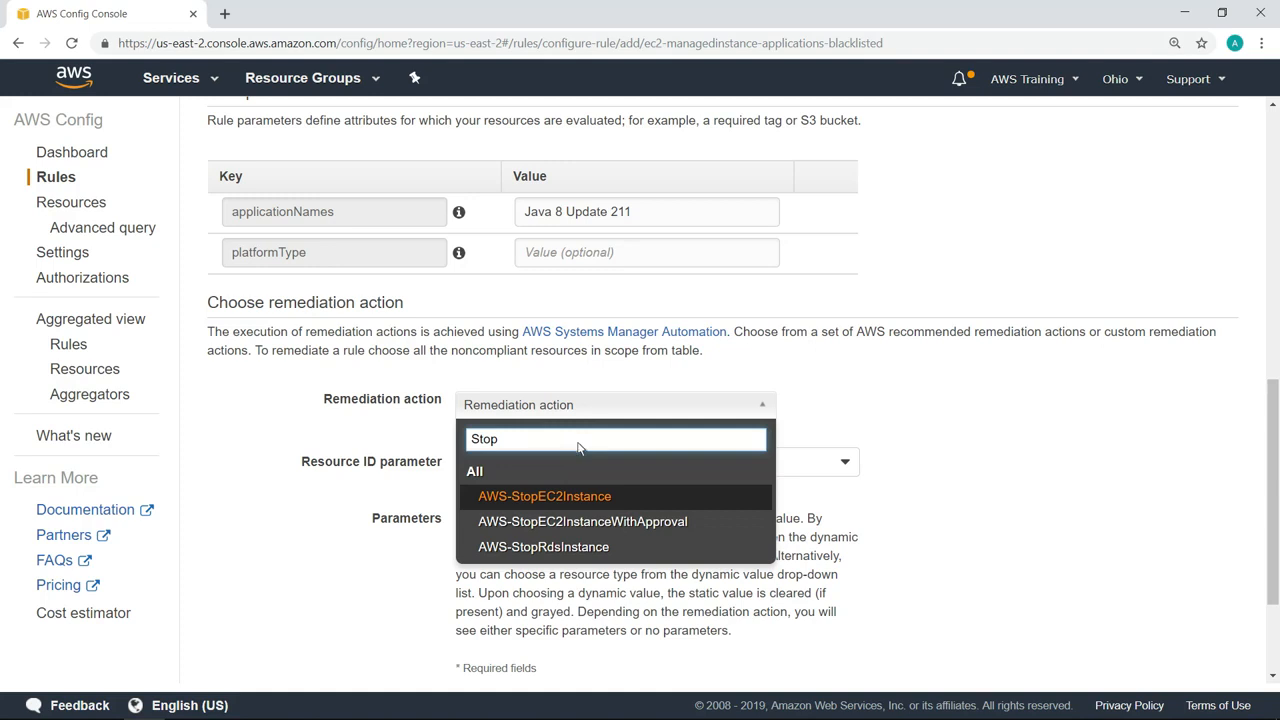
click(603, 498)
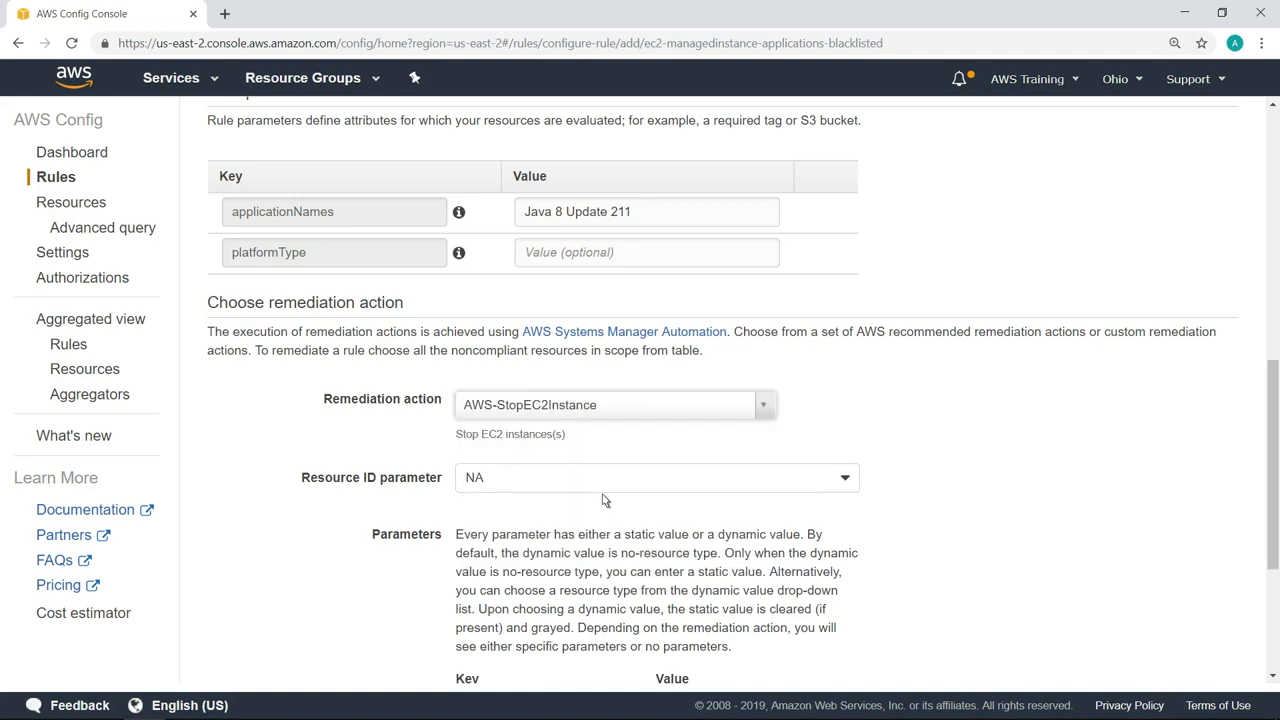
Set the remediation's resource ID parameter to InstanceId and save the rule.
click(843, 480)
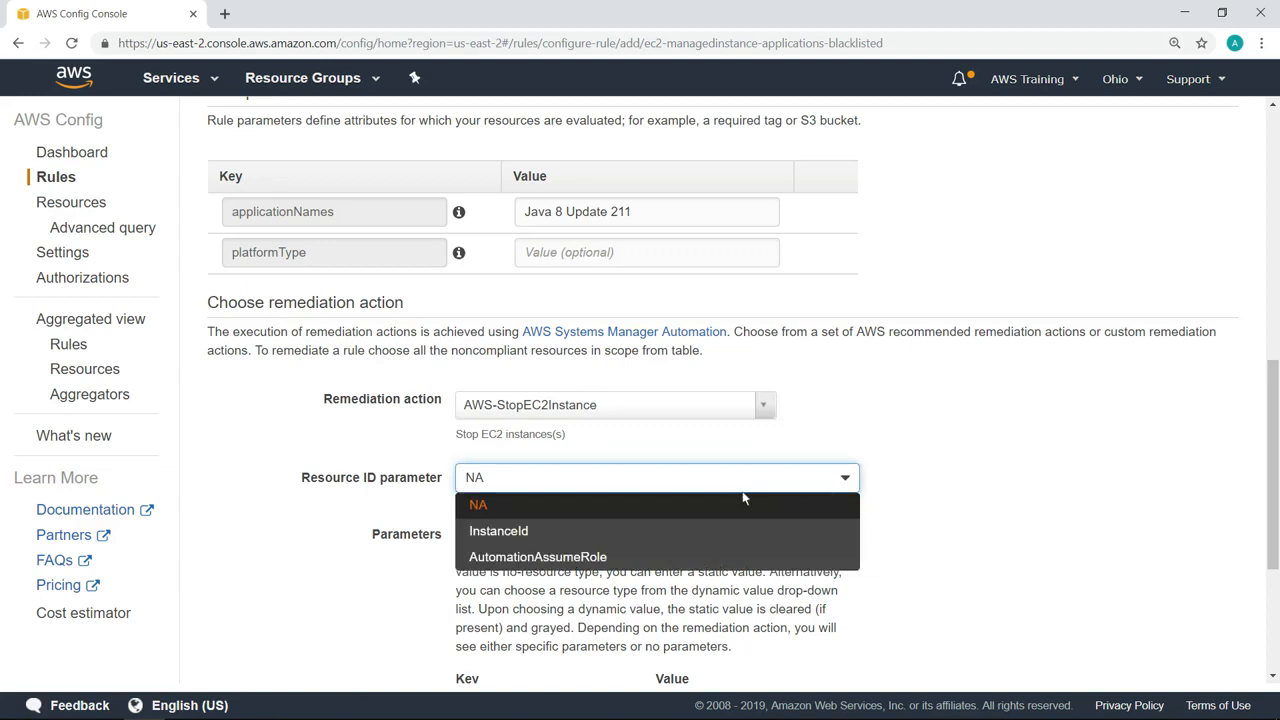
click(529, 531)
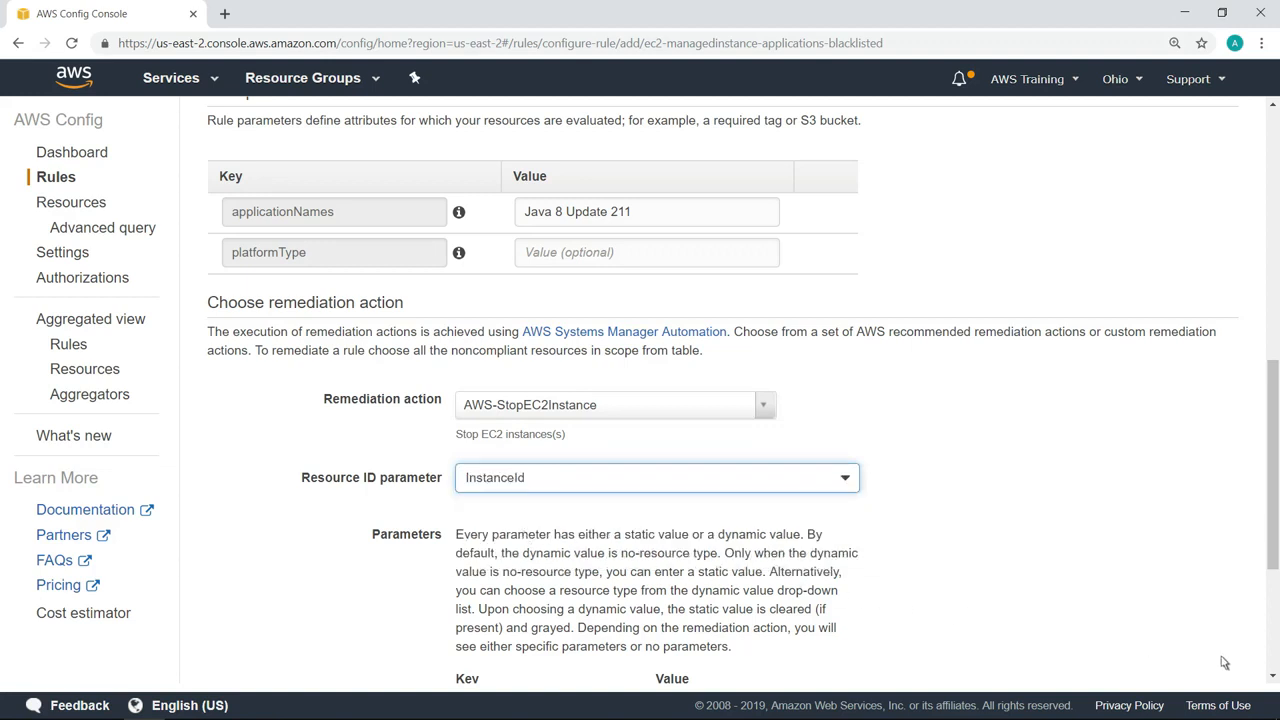
scroll(1272, 670, down, 3)
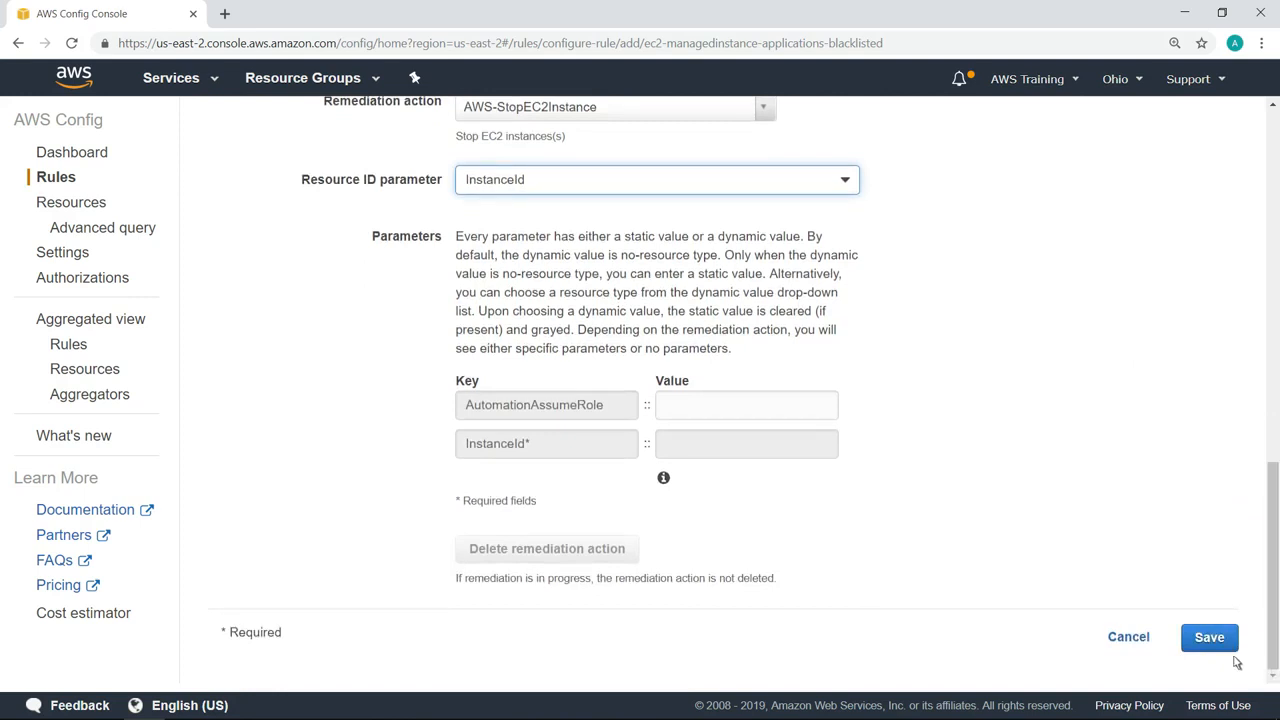
click(1197, 650)
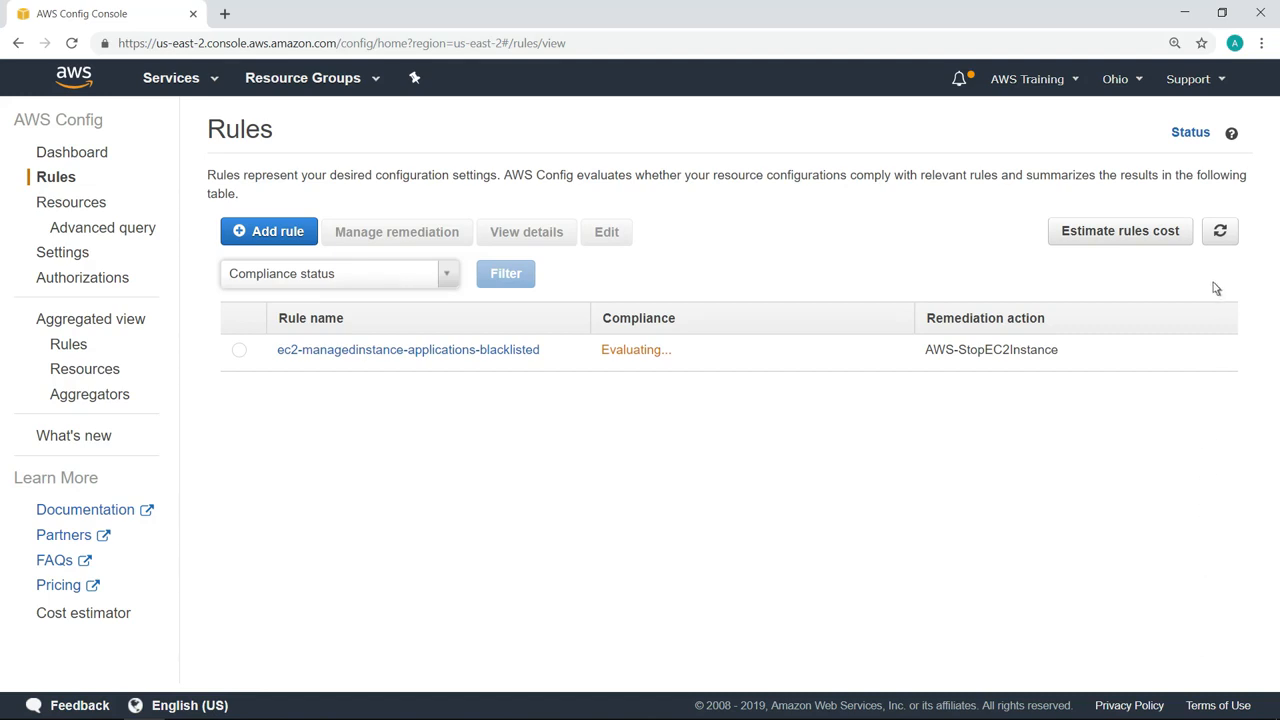
Refresh the rule's compliance status, then inspect the flagged instance's resource details and its list of installed applications.
click(1218, 247)
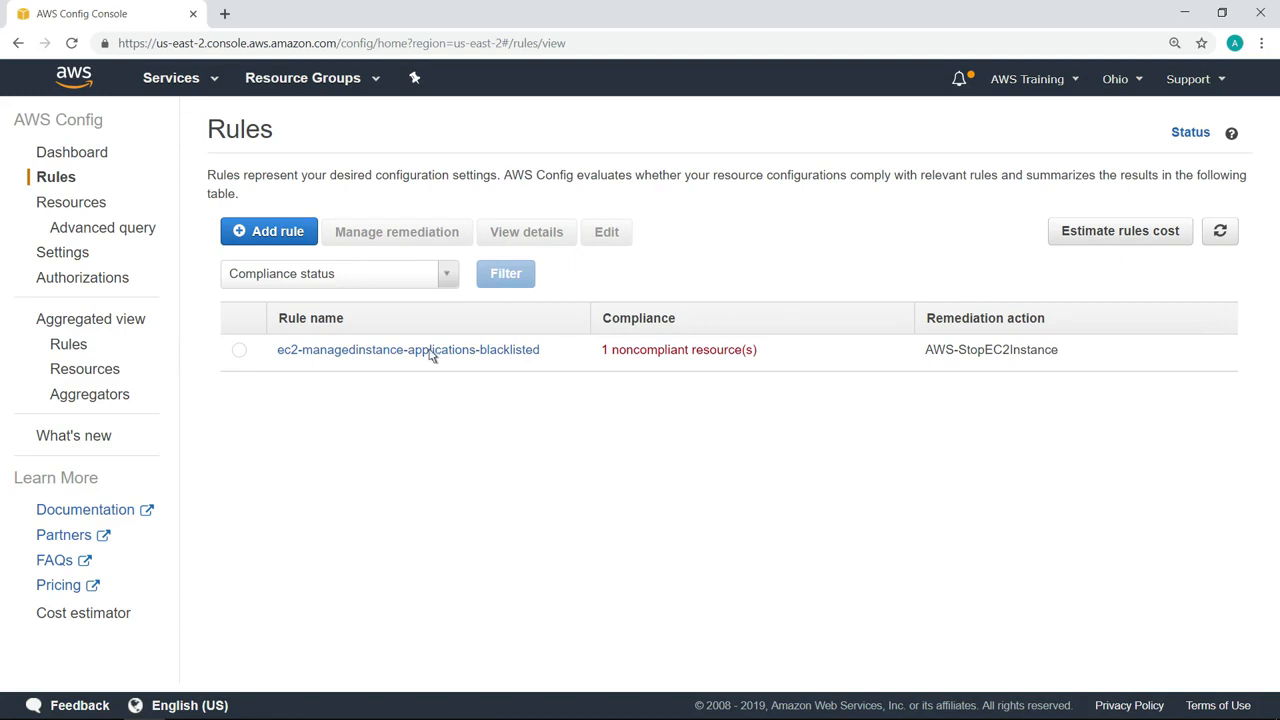
click(375, 352)
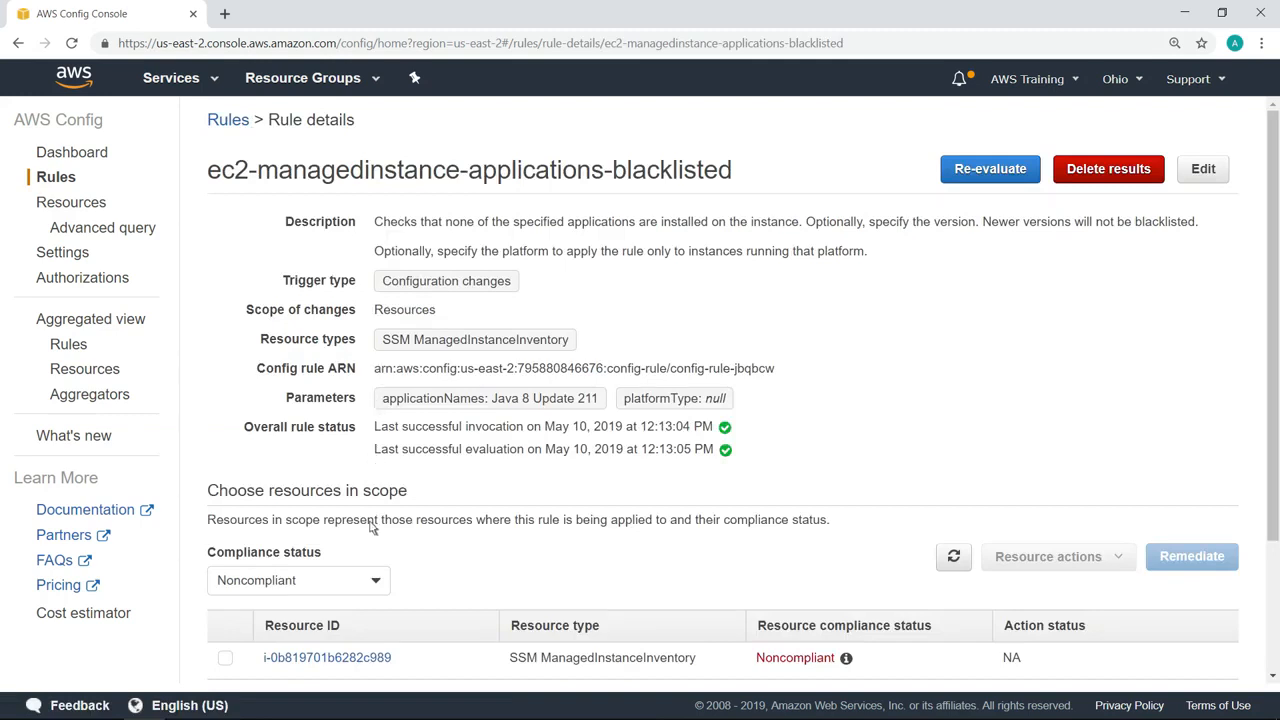
click(367, 658)
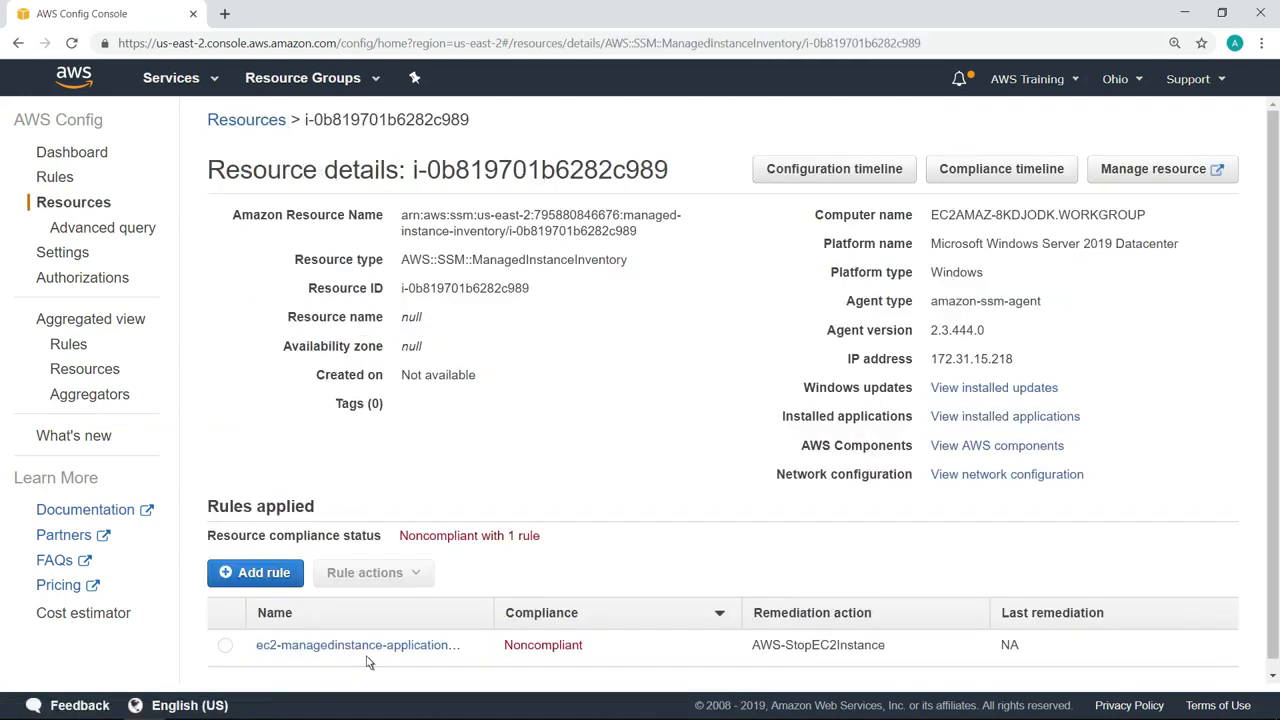
click(1060, 418)
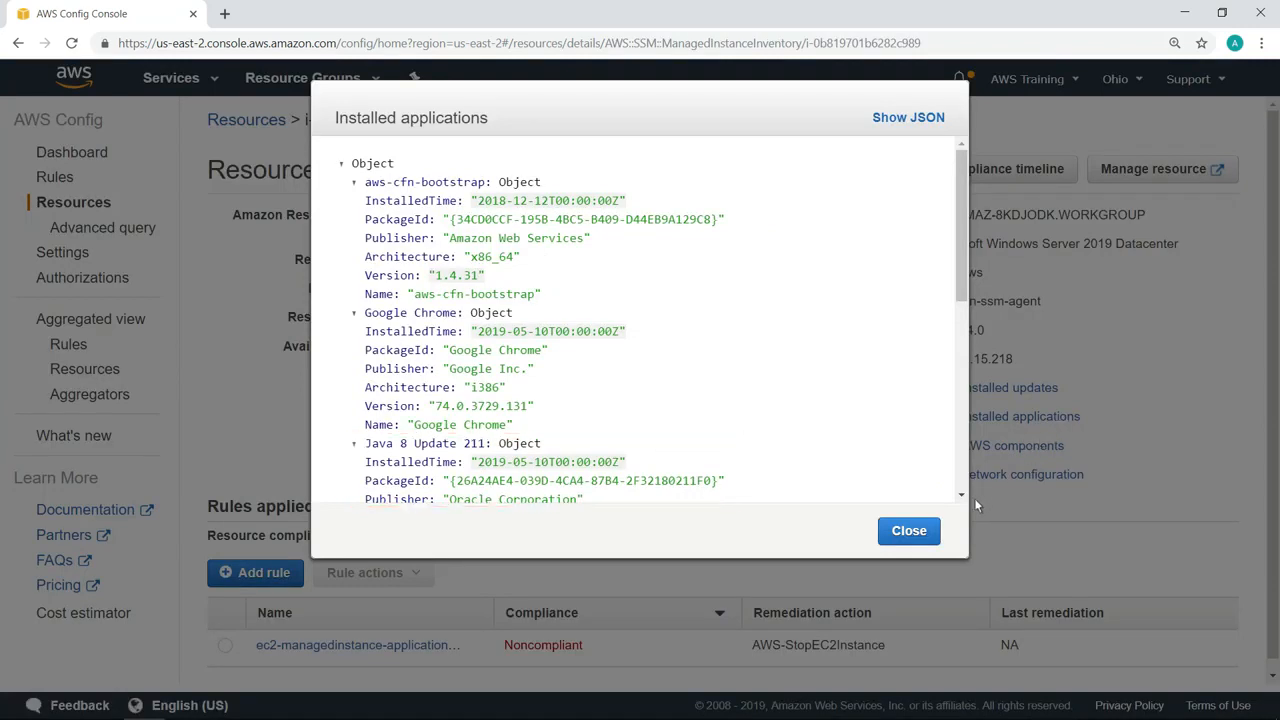
click(915, 534)
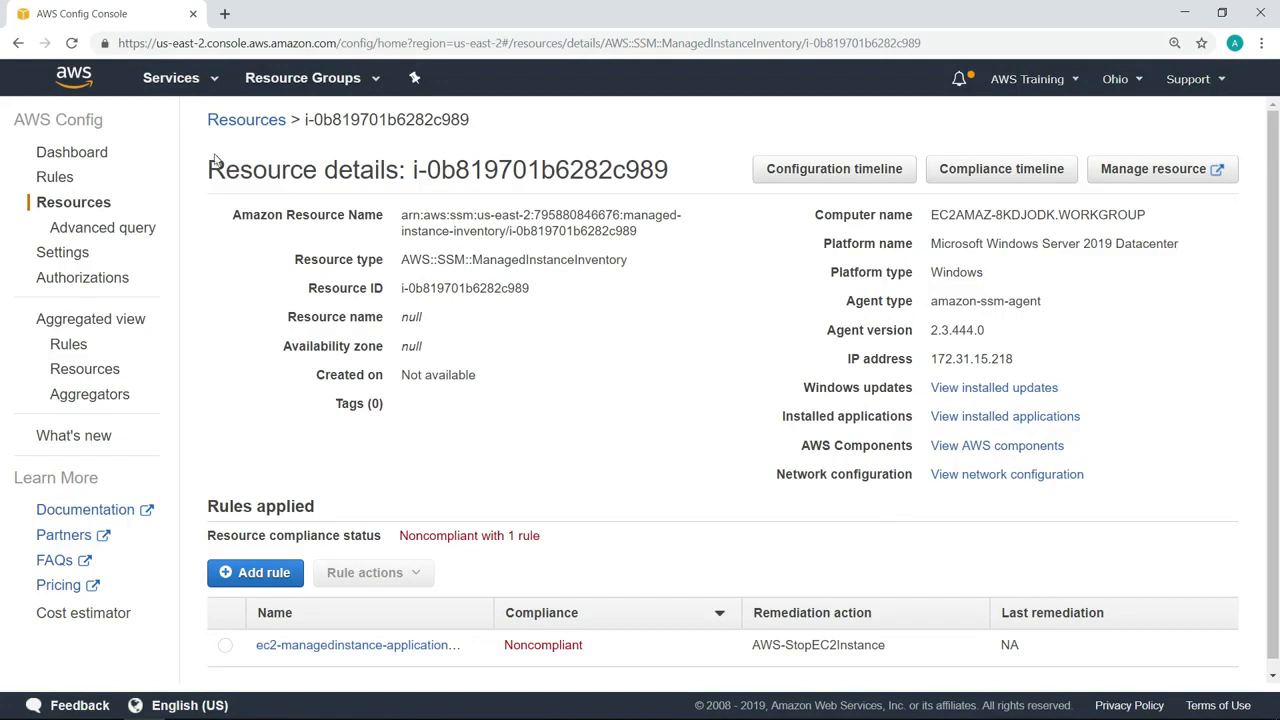
Return to the blacklist rule's details and run its remediation action on the noncompliant managed instance.
click(18, 44)
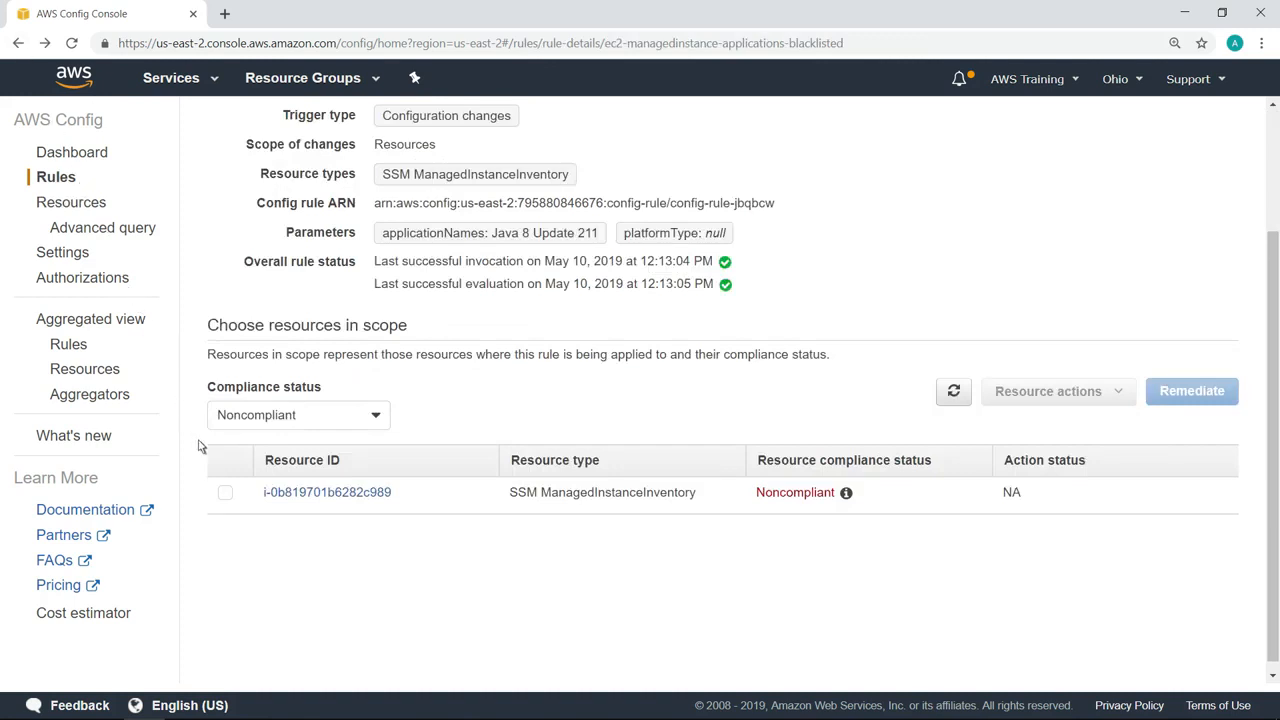
click(226, 494)
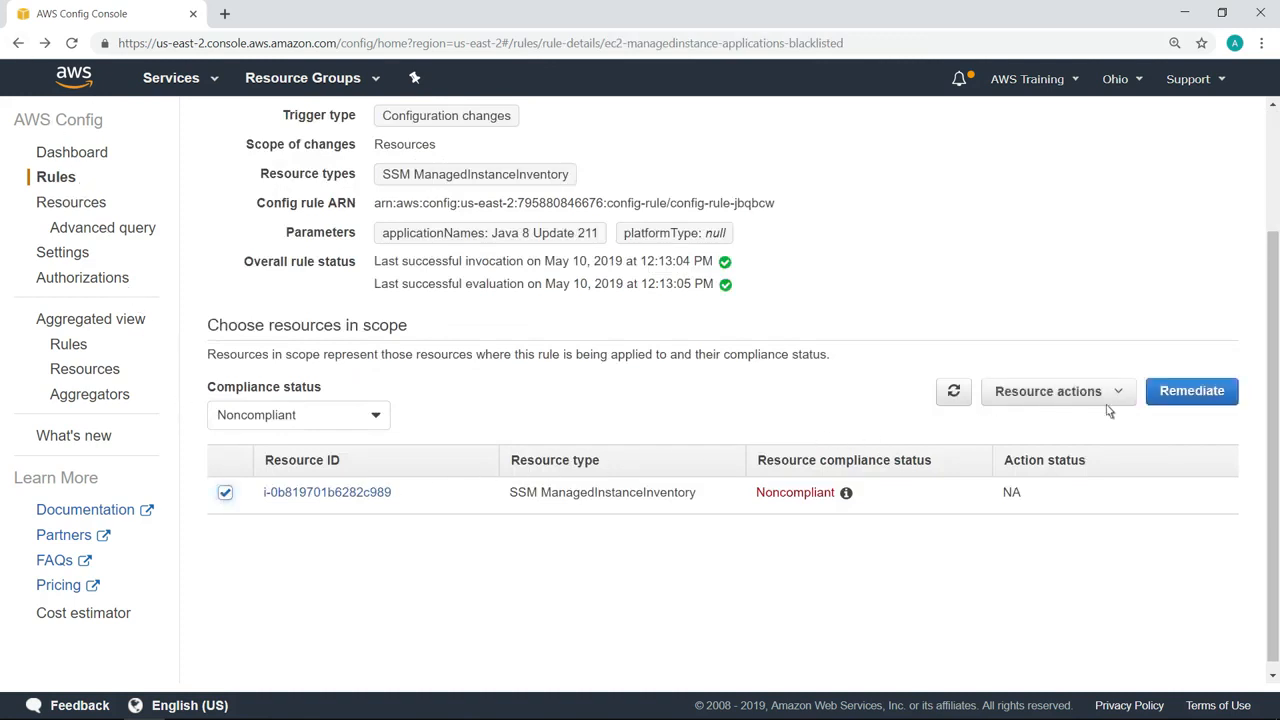
click(1153, 402)
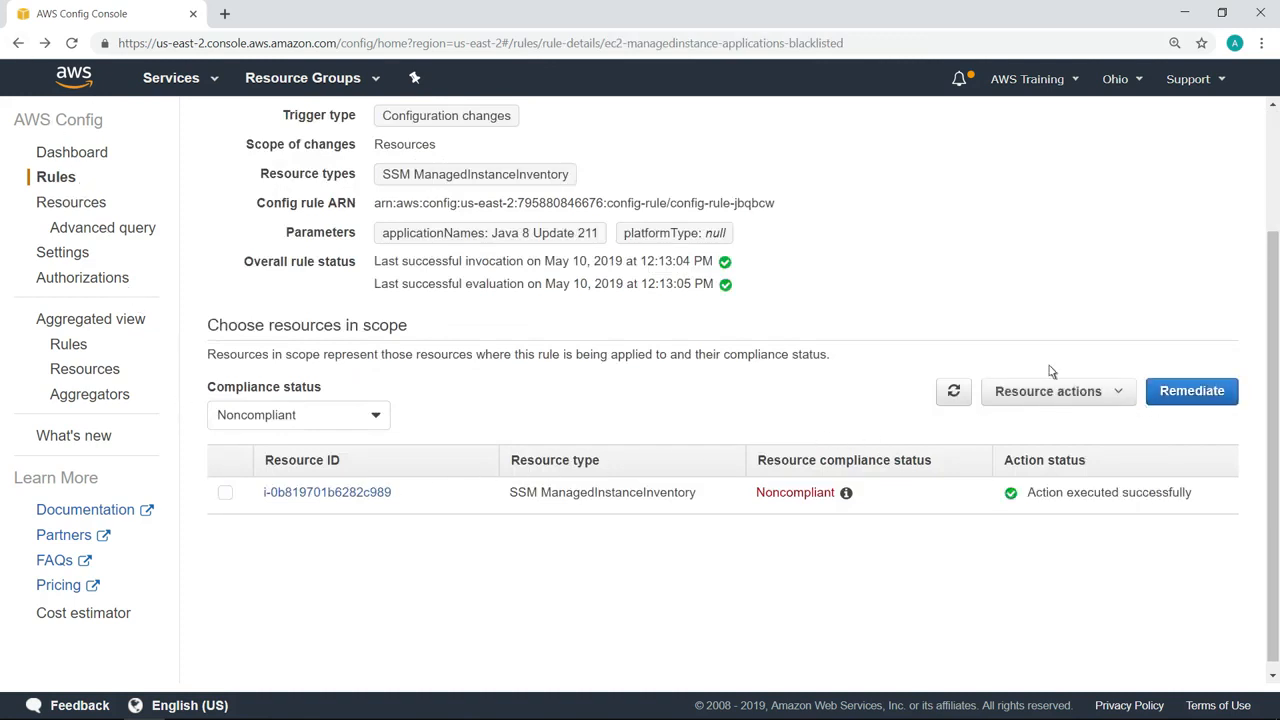
Switch to the EC2 console's instance list and start the stopped DevTest instance.
click(214, 84)
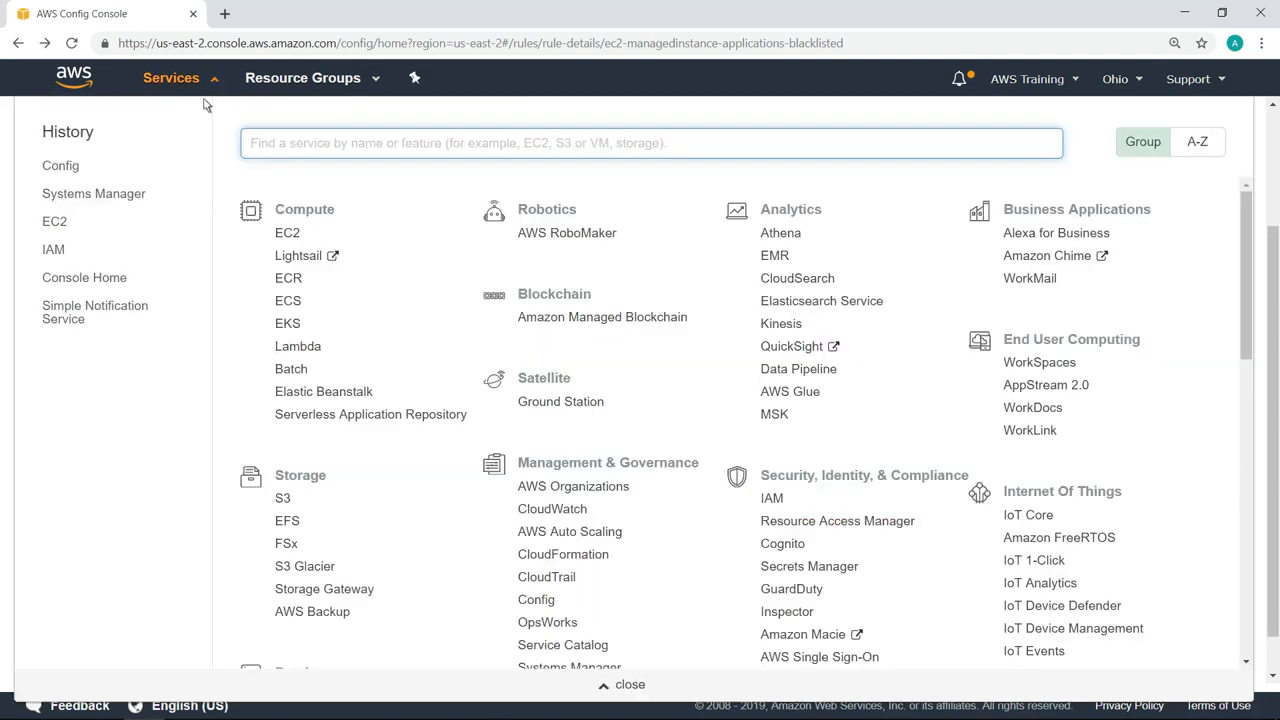
click(55, 222)
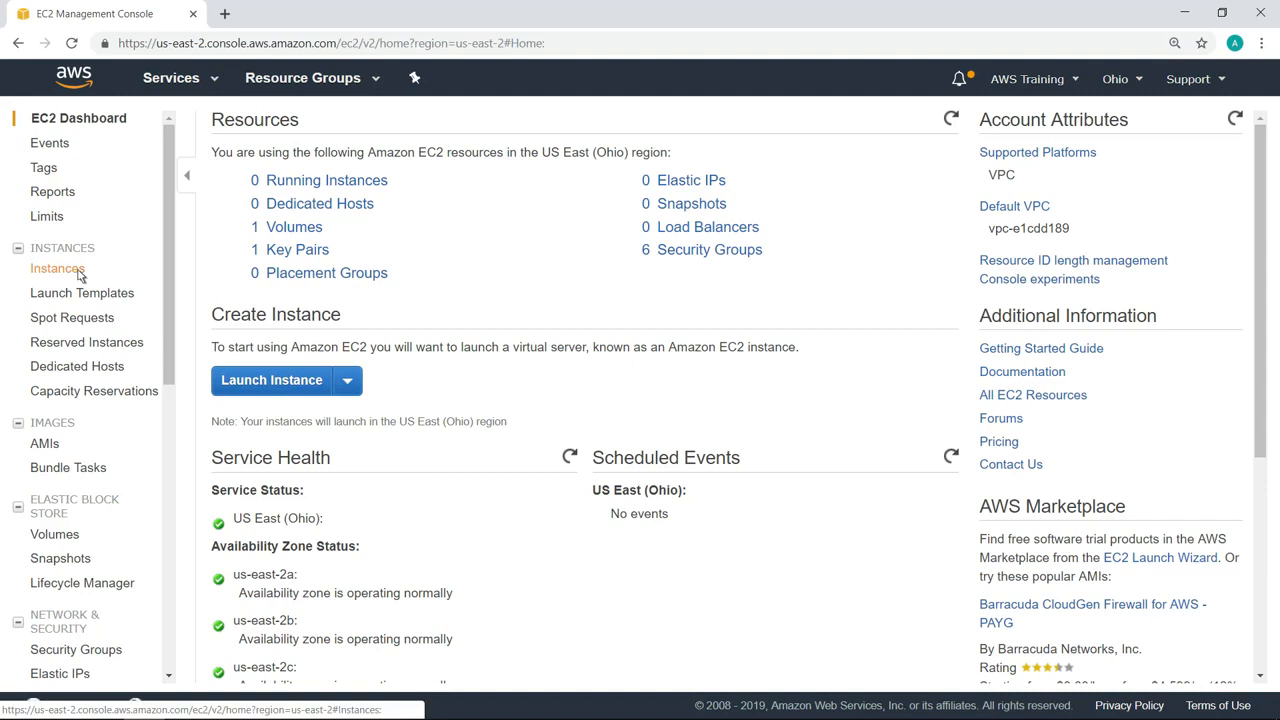
click(58, 269)
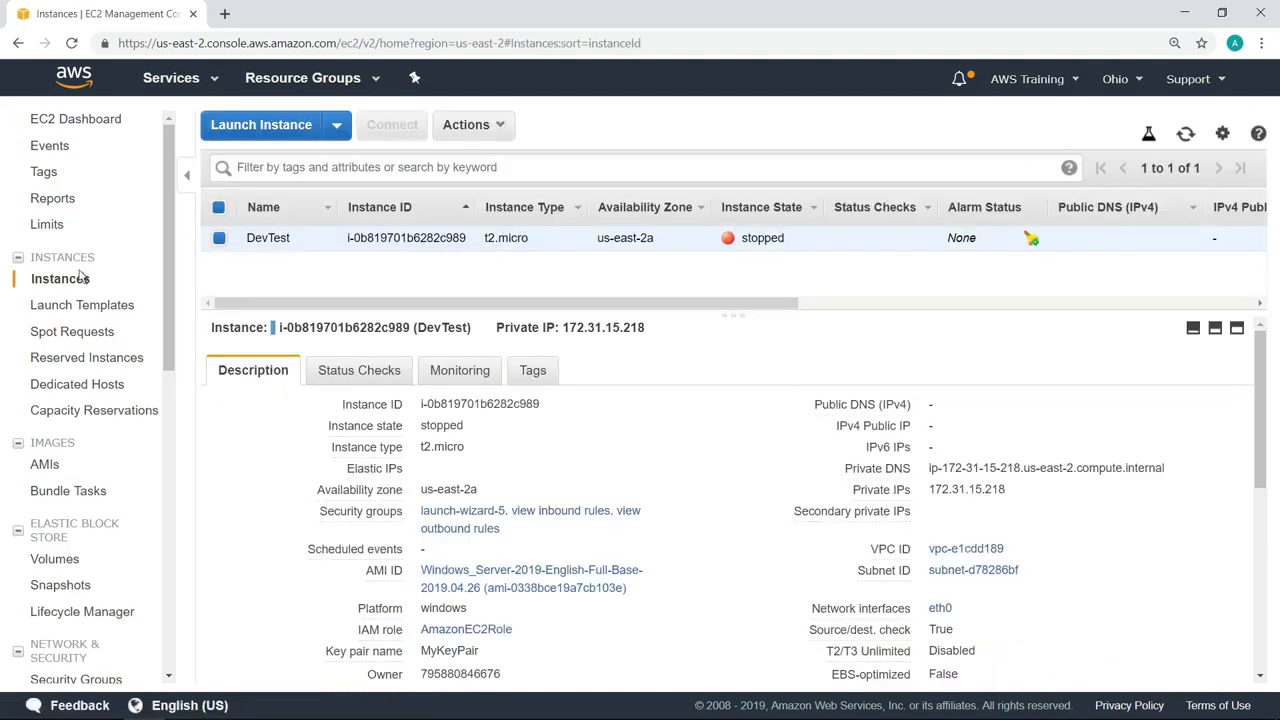
right_click(410, 254)
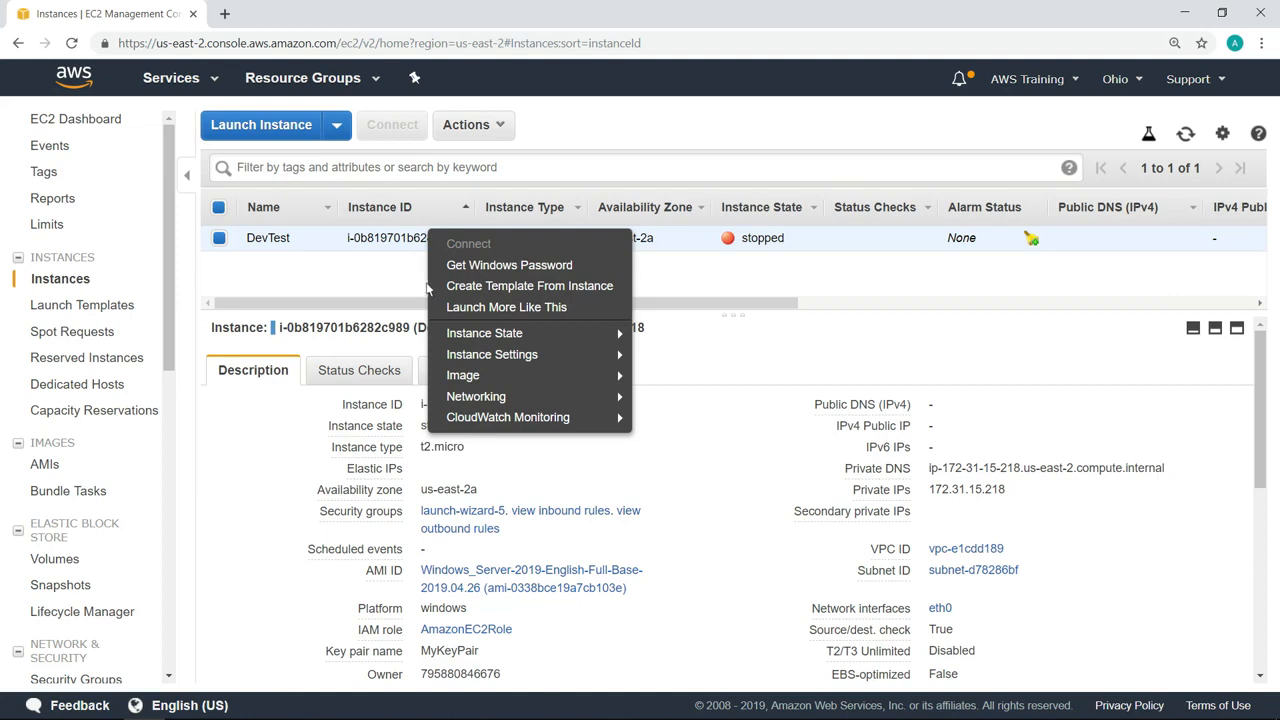
mouse_move(476, 338)
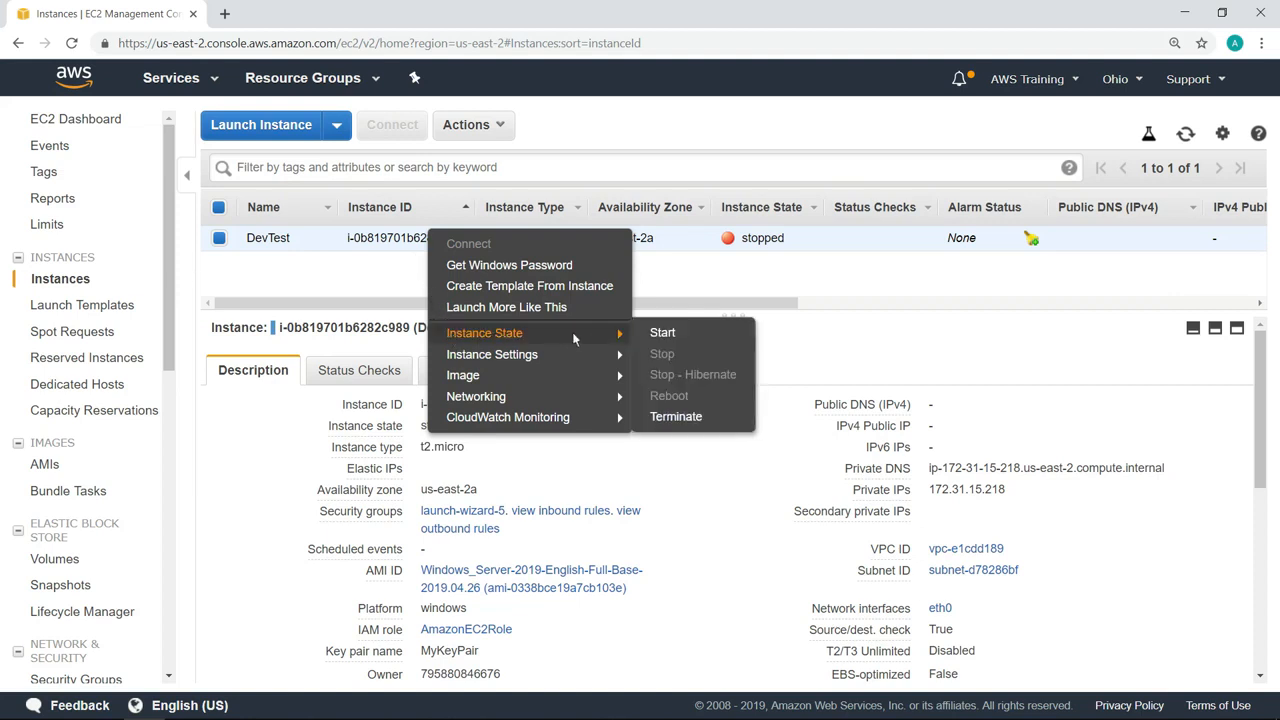
click(662, 333)
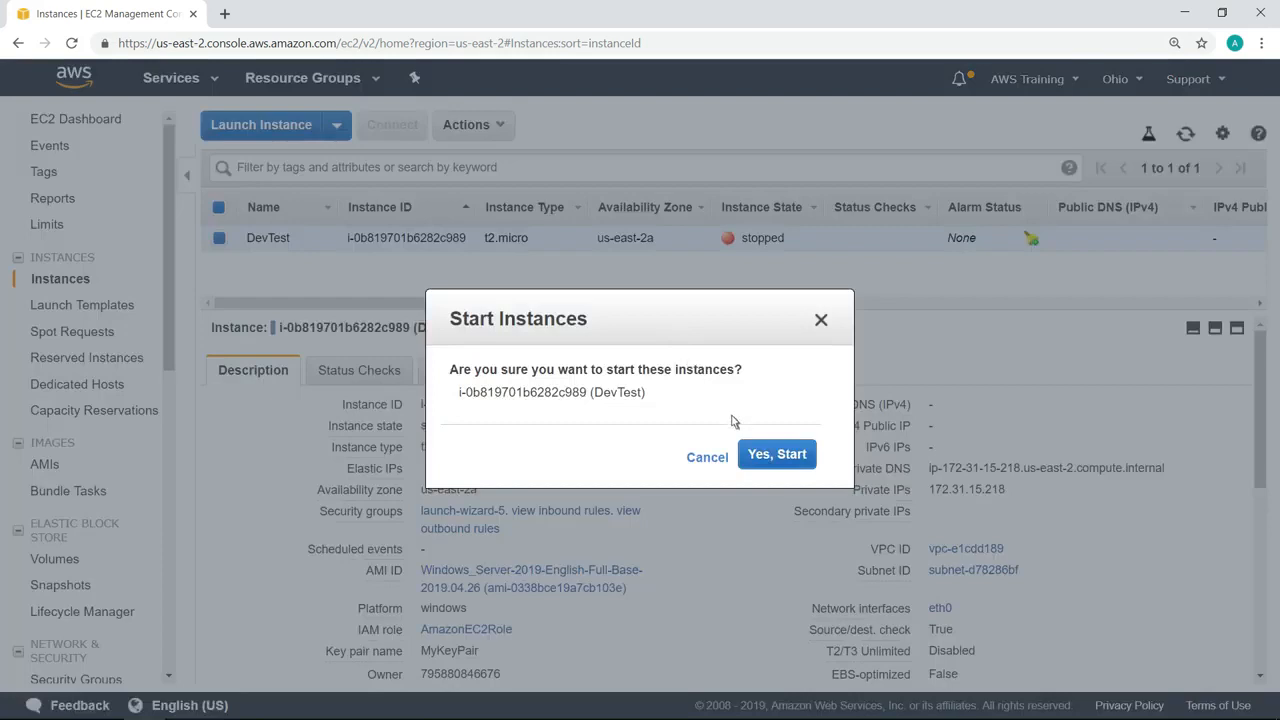
click(772, 456)
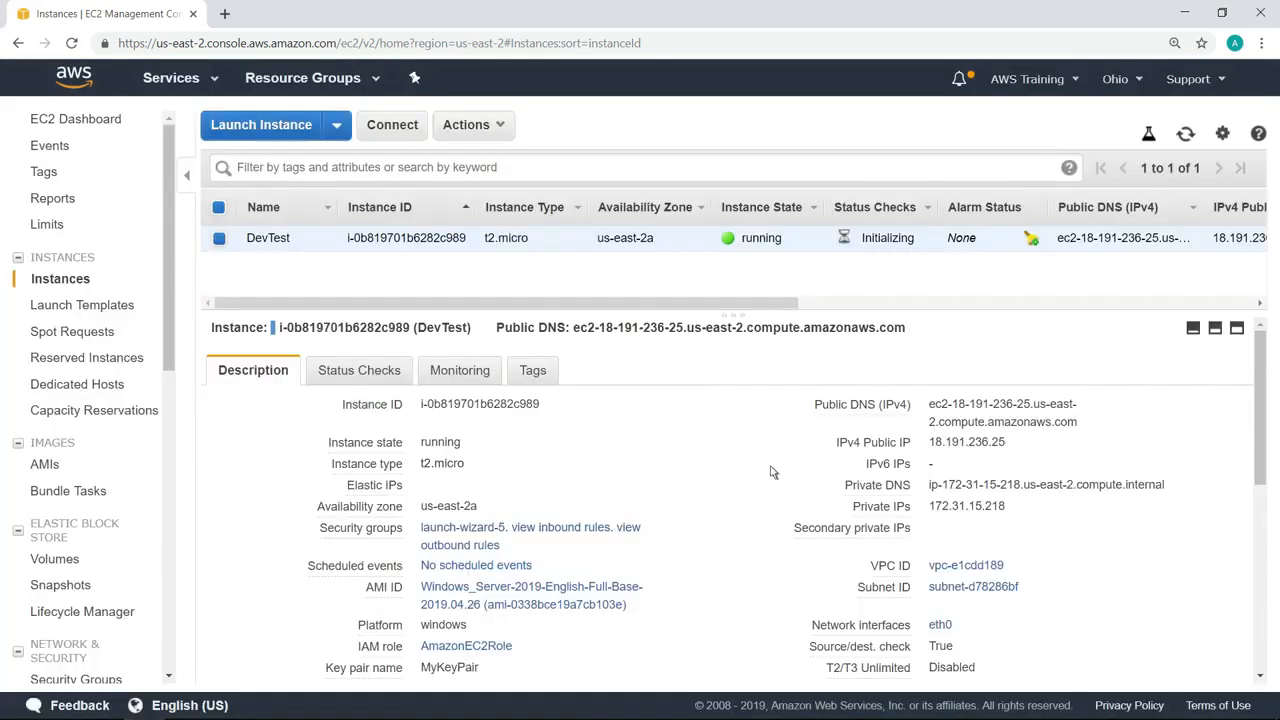
Go back to the rules list in AWS Config and refresh the rules' compliance status.
click(213, 80)
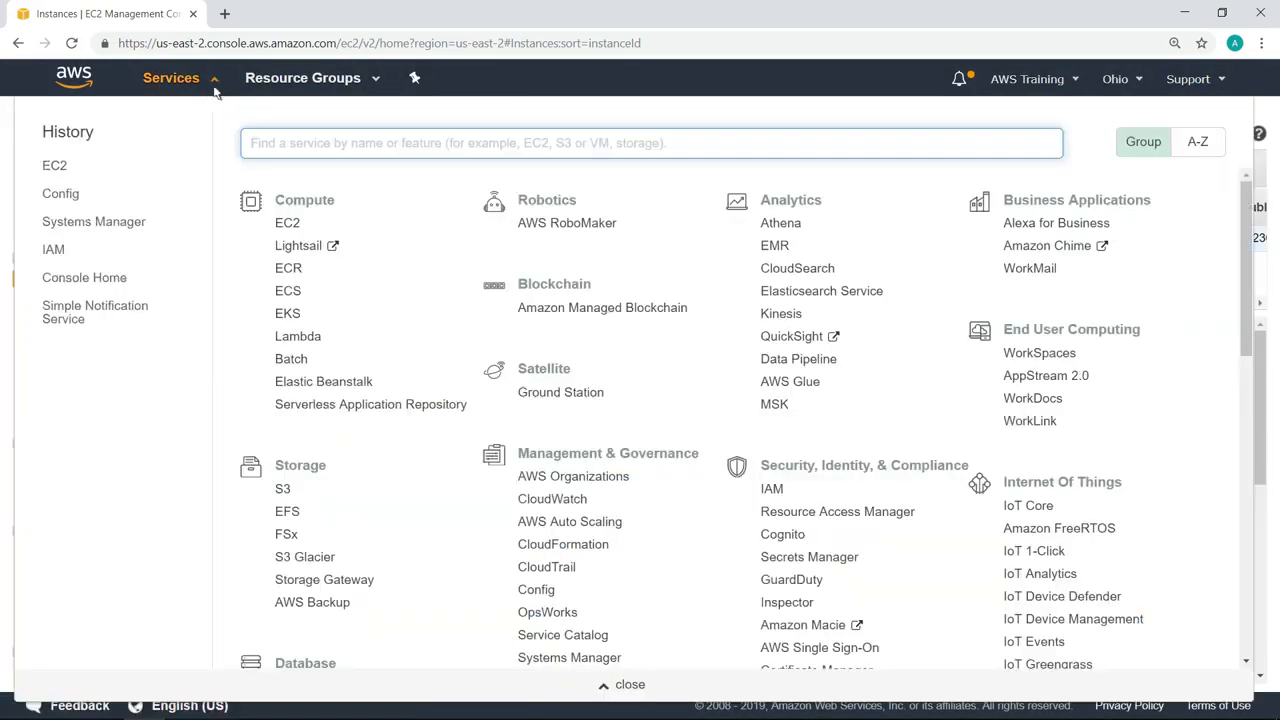
click(79, 200)
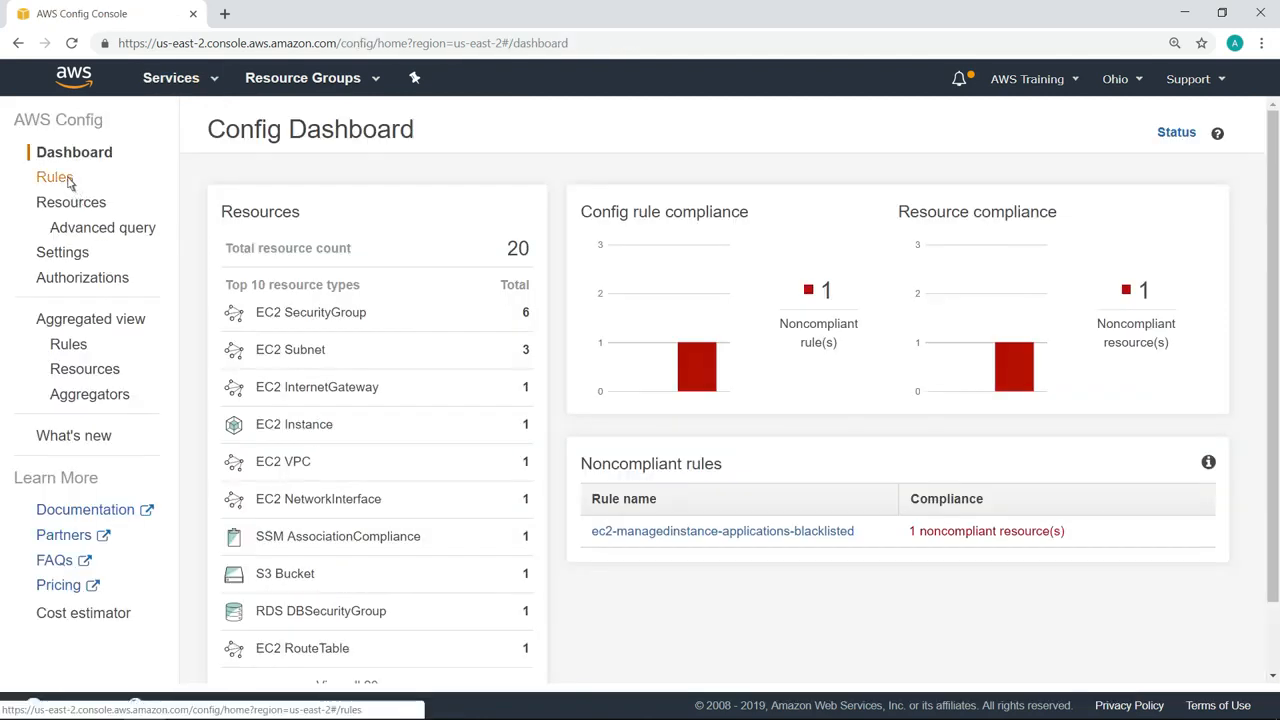
click(56, 178)
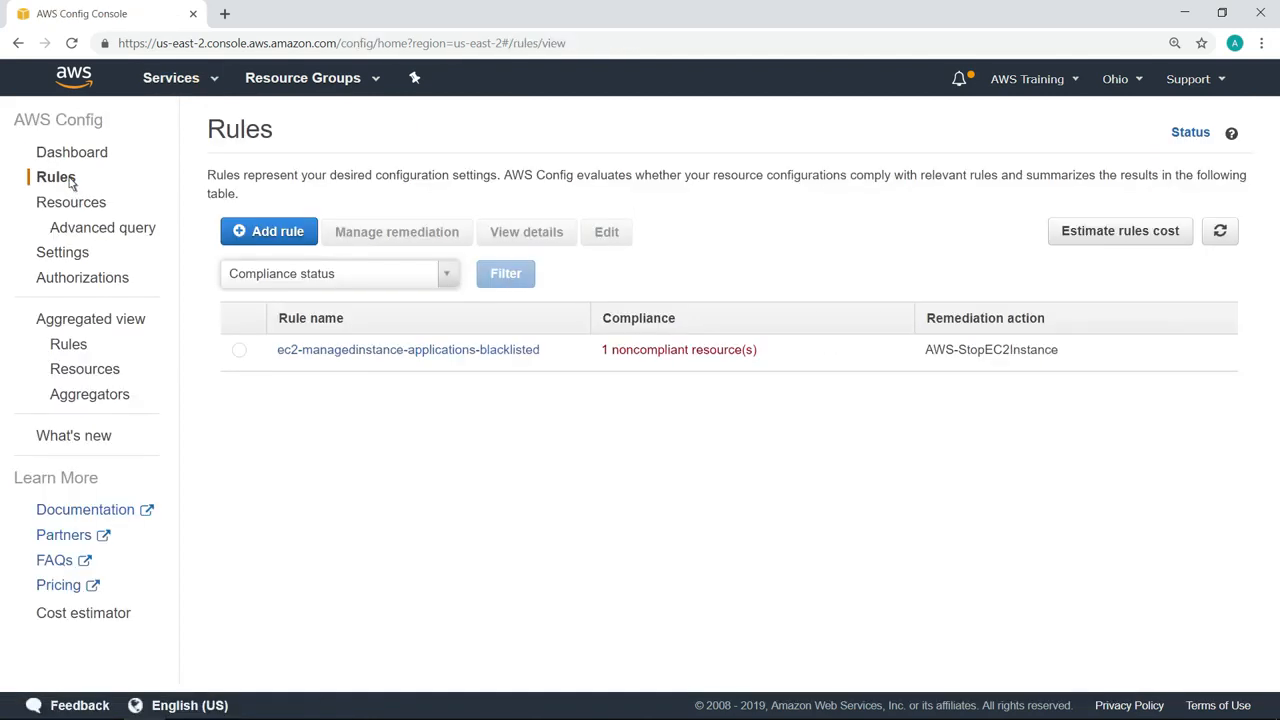
click(1222, 238)
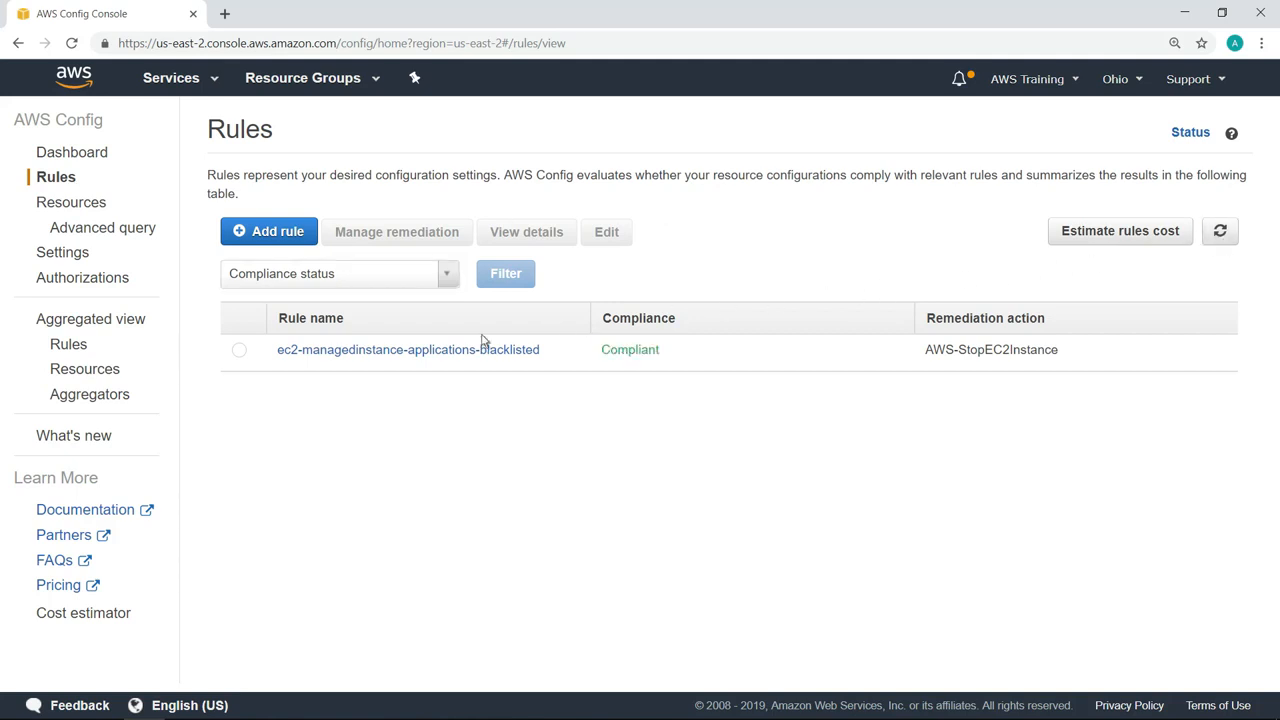
Open the details of ec2-managedinstance-applications-blacklisted and filter its resources in scope by Compliant status.
click(310, 354)
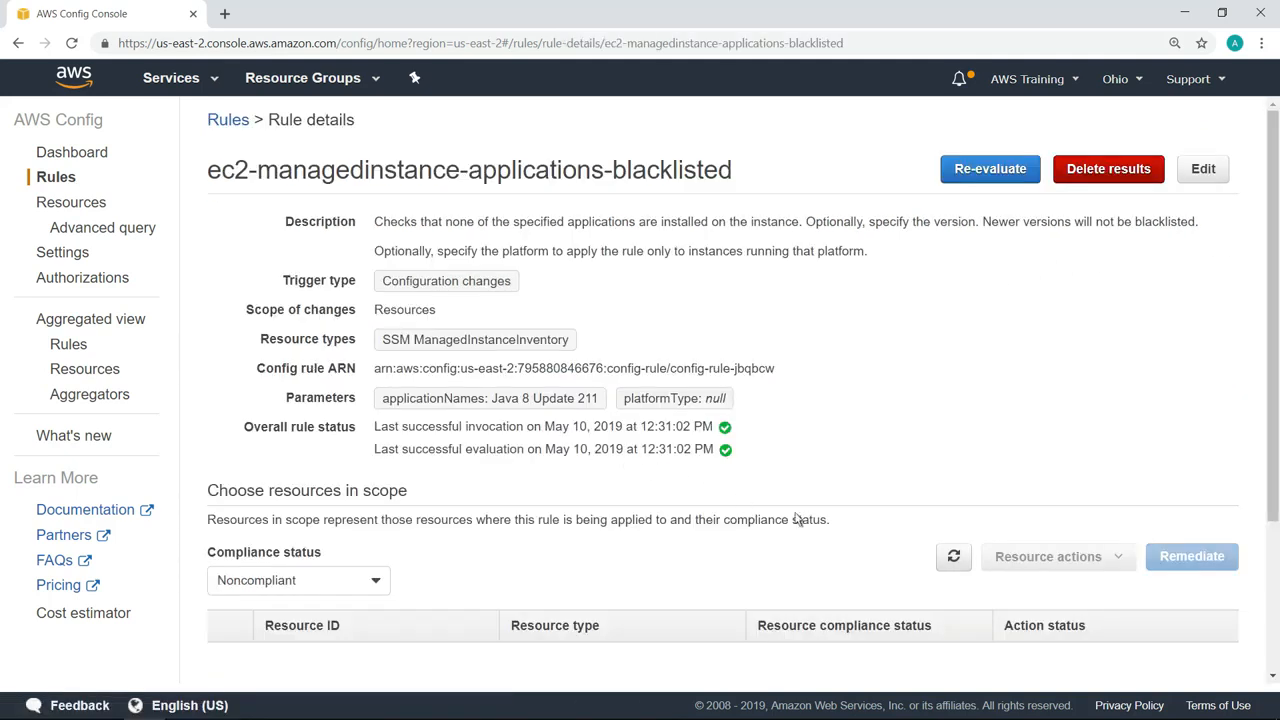
scroll(720, 380, down, 1)
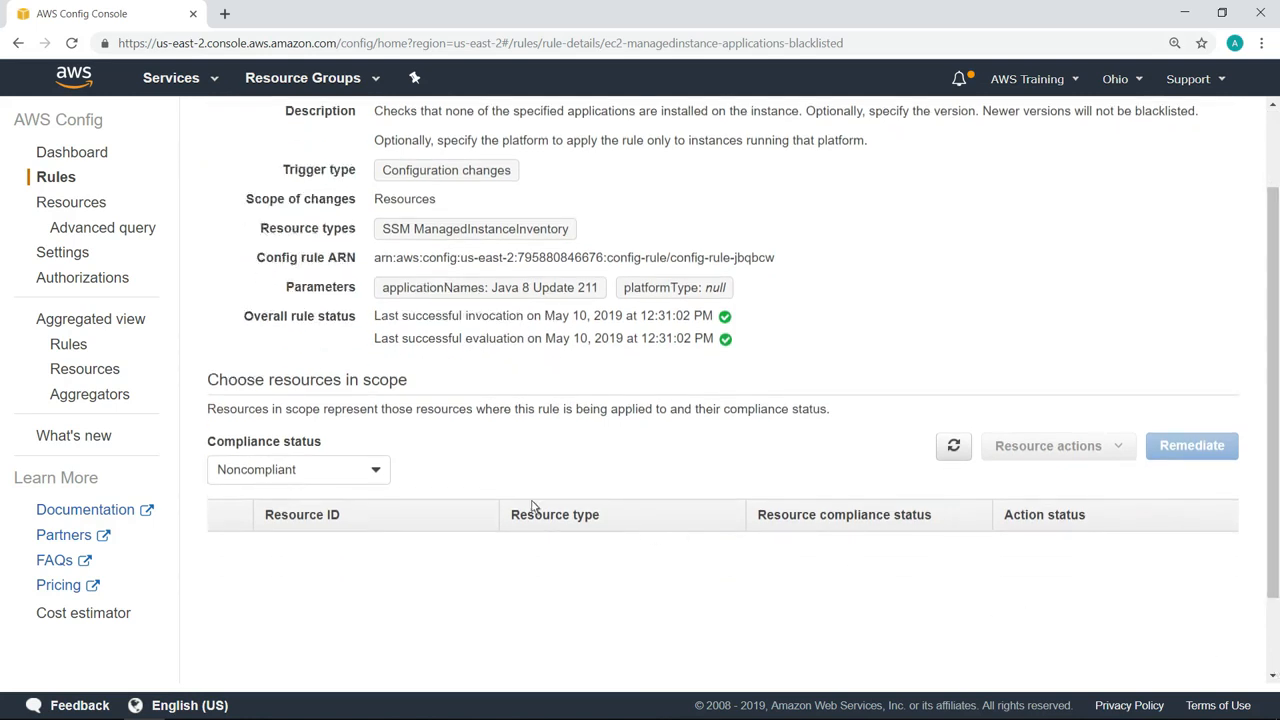
click(379, 473)
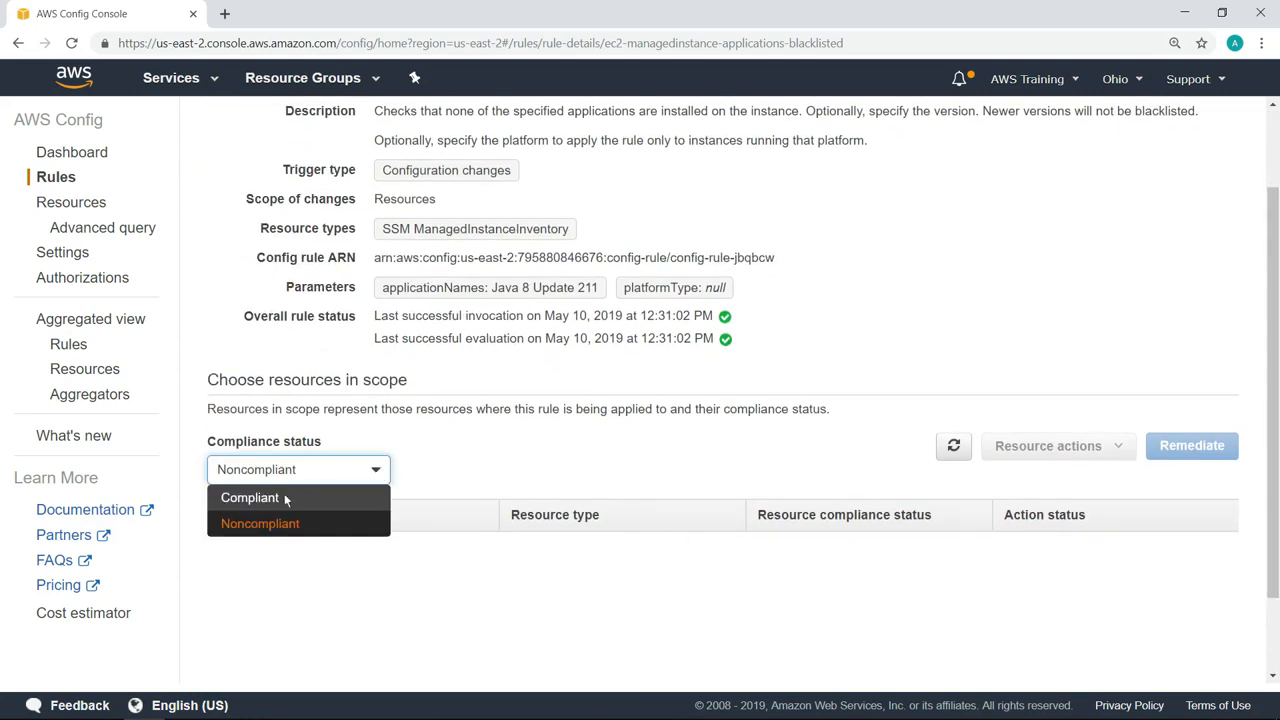
click(249, 497)
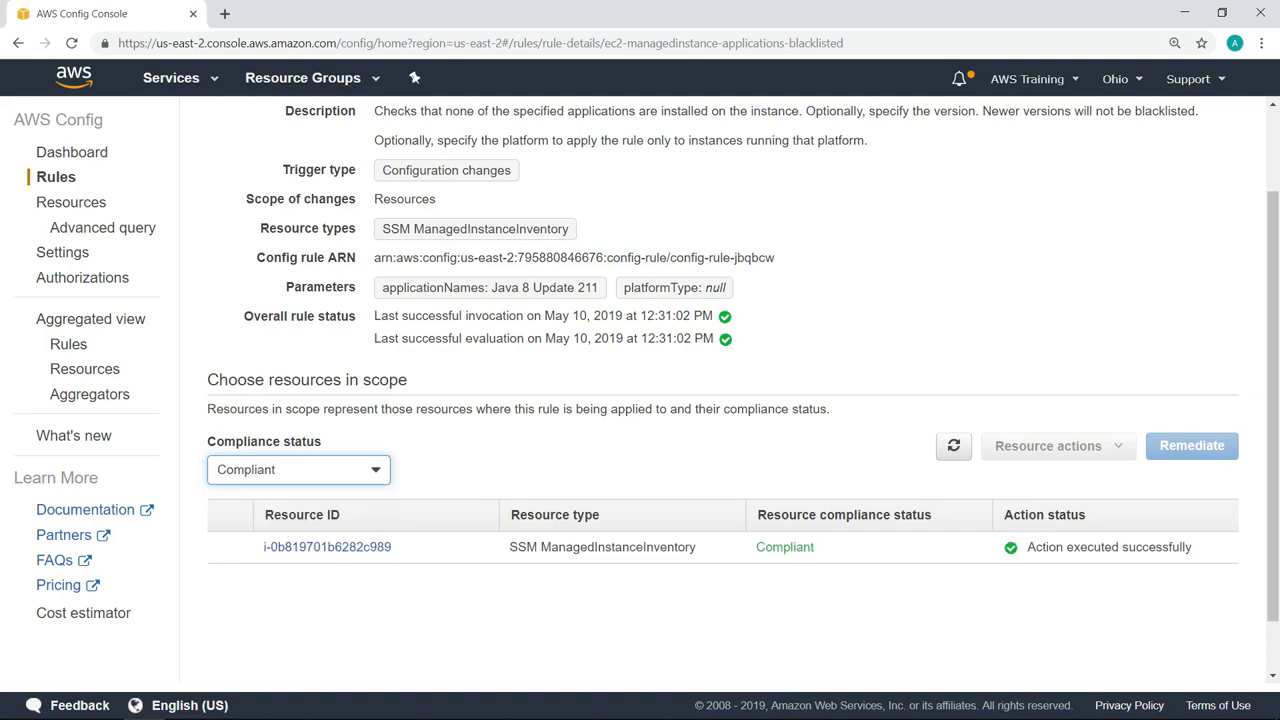